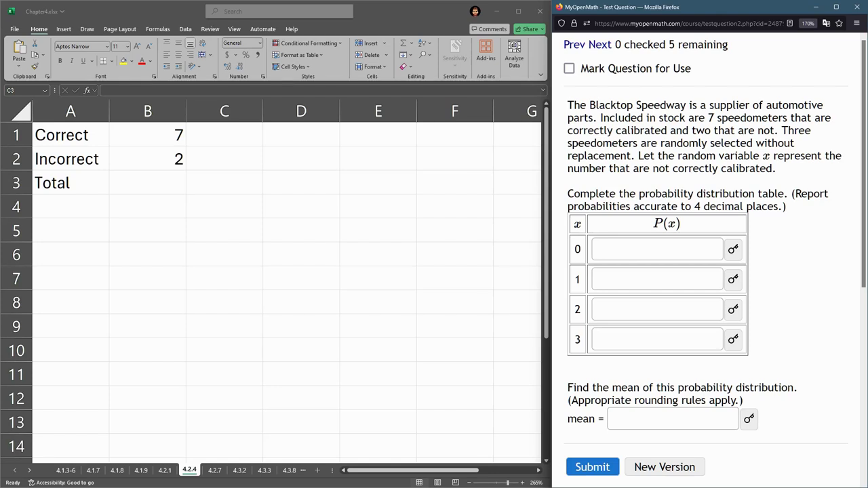
- Highlight the 7 correct and 2 incorrect speedometer counts in the question and table
{"action": "left_click", "coordinate": [570, 104]}
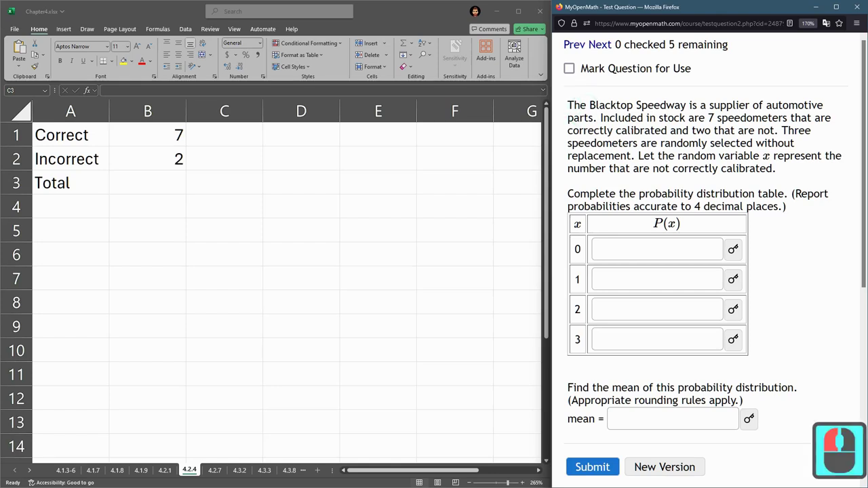
{"action": "left_click_drag", "start_coordinate": [600, 119], "coordinate": [668, 130]}
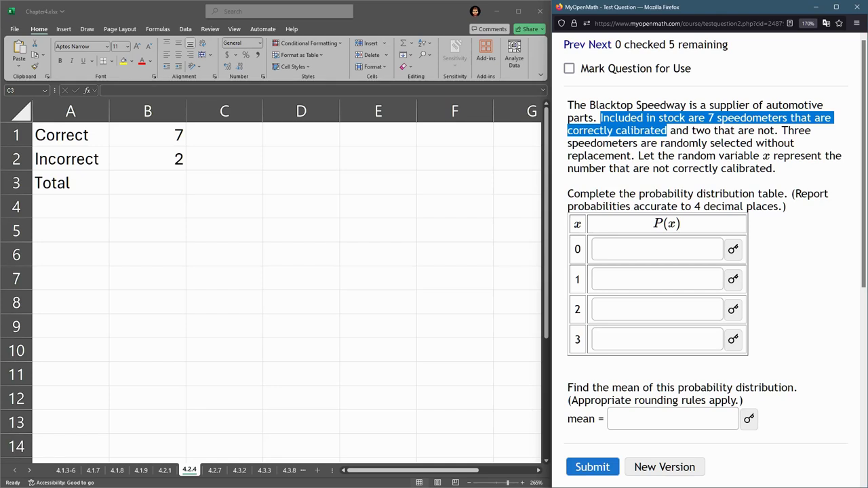
{"action": "left_click_drag", "start_coordinate": [63, 136], "coordinate": [153, 136]}
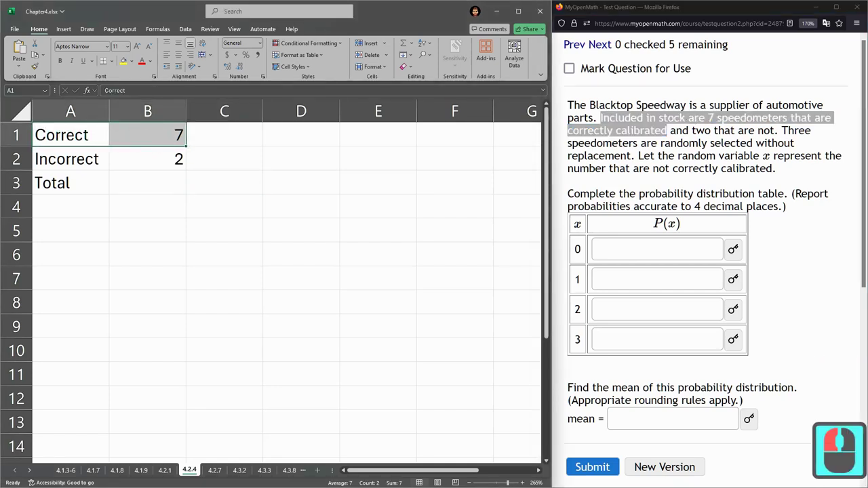
{"action": "left_click_drag", "start_coordinate": [691, 130], "coordinate": [775, 130]}
{"action": "left_click_drag", "start_coordinate": [54, 159], "coordinate": [170, 158]}
- Total the counts in B3 with =SUM(B1:B2), giving 9
{"action": "left_click", "coordinate": [153, 157]}
{"action": "left_click", "coordinate": [152, 182]}
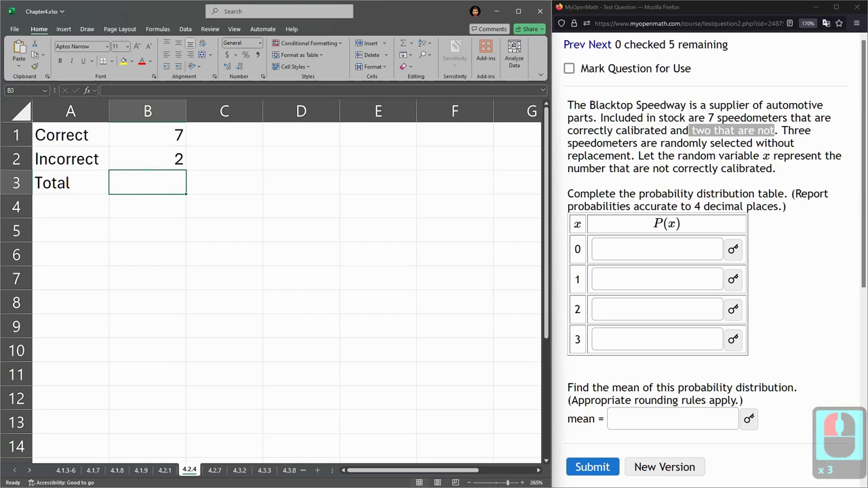
{"action": "type", "text": "=sum("}
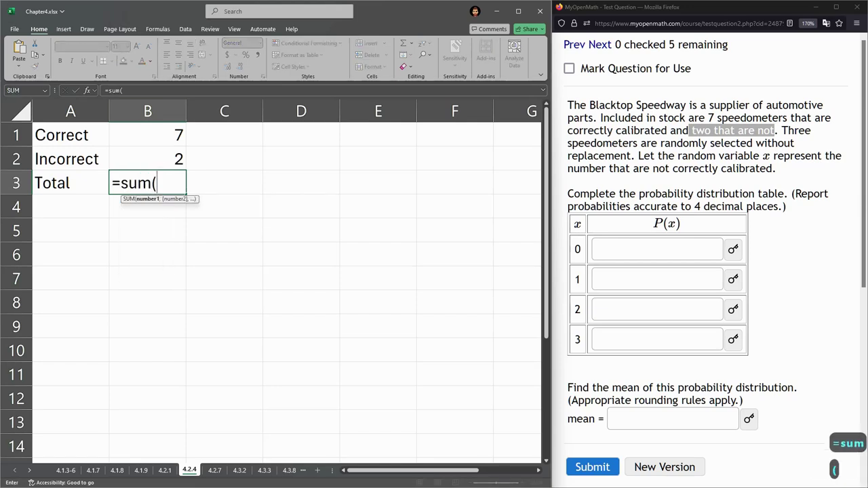
{"action": "left_click_drag", "start_coordinate": [163, 136], "coordinate": [166, 160]}
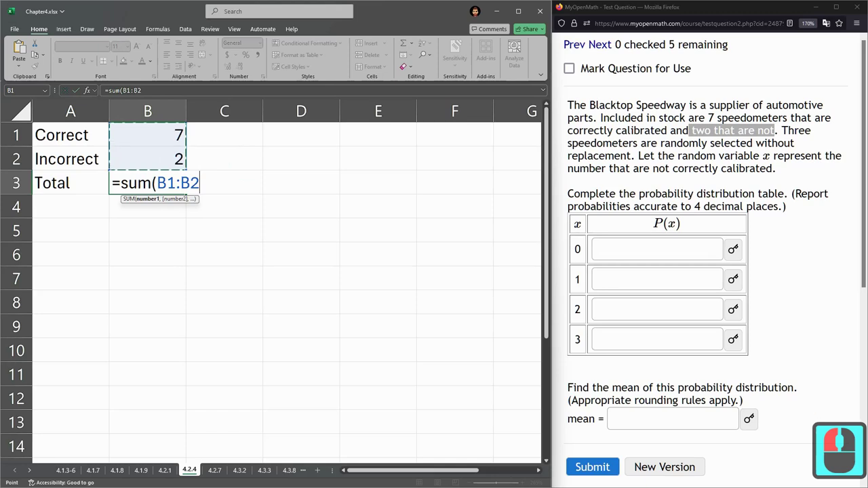
{"action": "key", "text": "Return"}
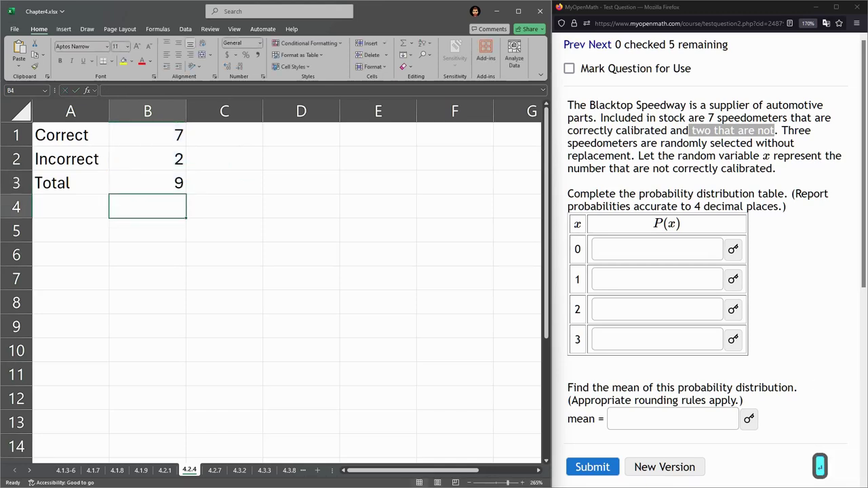
{"action": "left_click", "coordinate": [132, 182]}
- Start the probability label 'P(' in A5 while reviewing the question's sampling details
{"action": "left_click", "coordinate": [87, 227]}
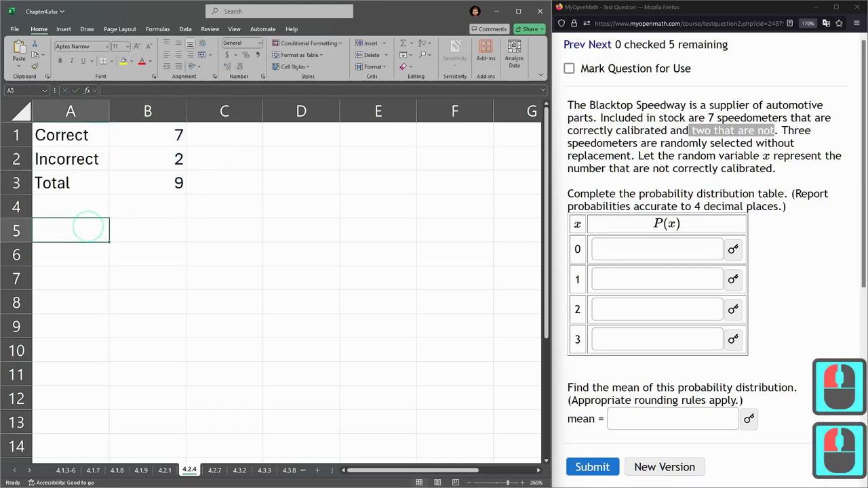
{"action": "type", "text": "P("}
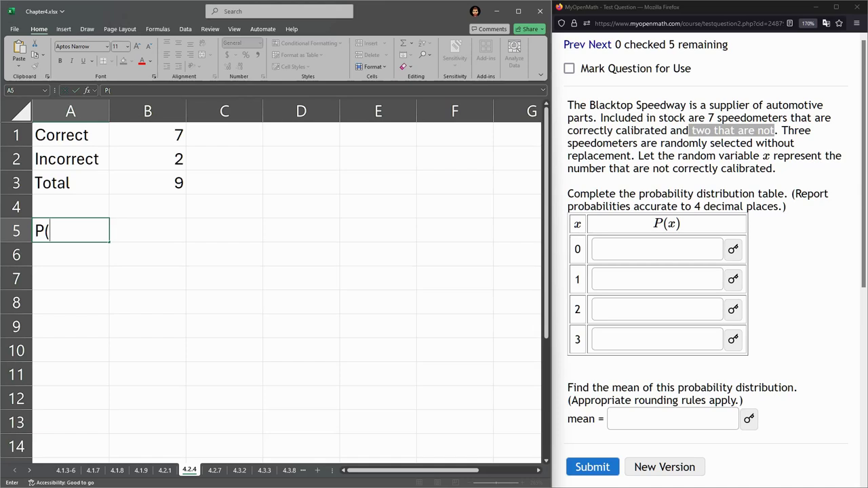
{"action": "left_click_drag", "start_coordinate": [782, 130], "coordinate": [632, 155]}
{"action": "left_click", "coordinate": [68, 229]}
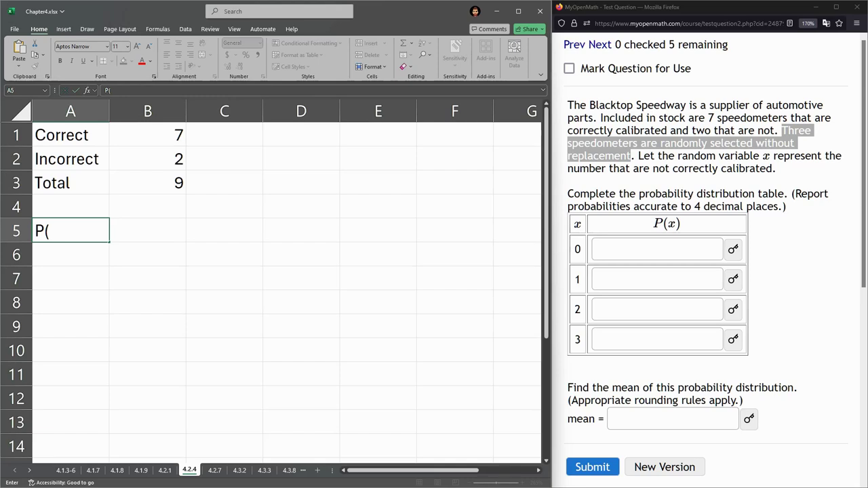
{"action": "left_click_drag", "start_coordinate": [653, 168], "coordinate": [776, 168]}
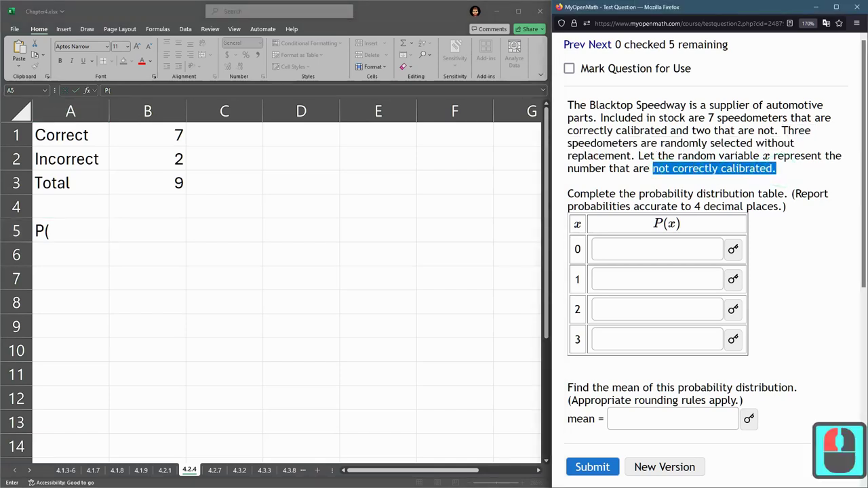
{"action": "left_click", "coordinate": [654, 171]}
{"action": "left_click_drag", "start_coordinate": [653, 168], "coordinate": [777, 169]}
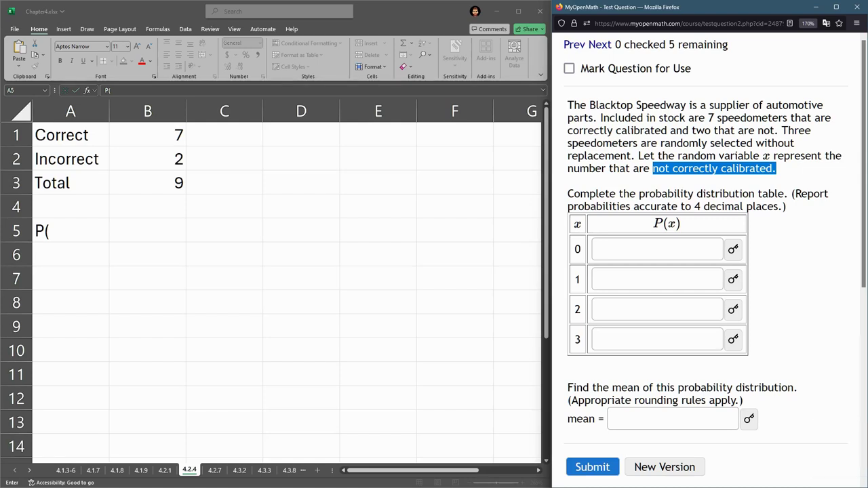
{"action": "double_click", "coordinate": [577, 249]}
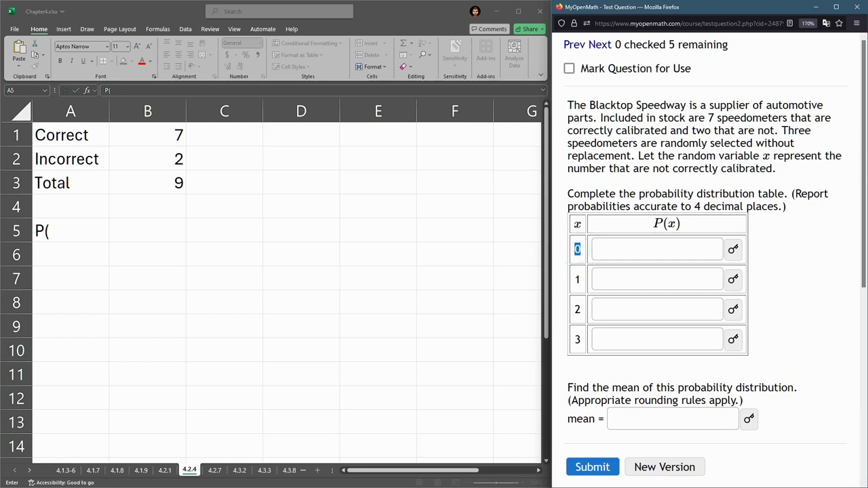
{"action": "left_click", "coordinate": [54, 229]}
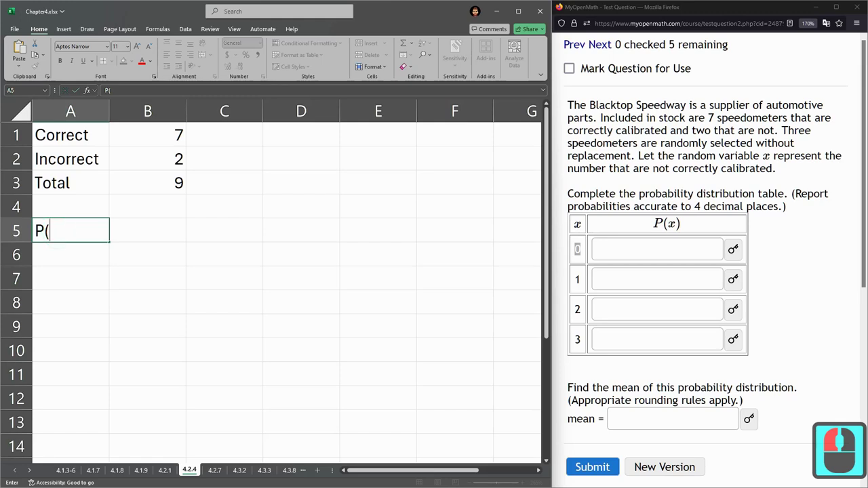
- Label A5 P(CCC) and enter =7/9*6/8*5/7 in B5, giving 0.41667
{"action": "type", "text": "CCC)"}
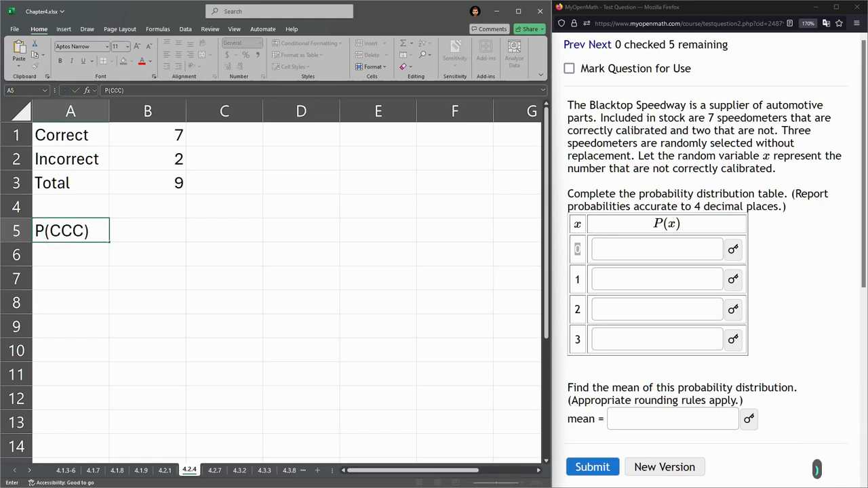
{"action": "key", "text": "Right"}
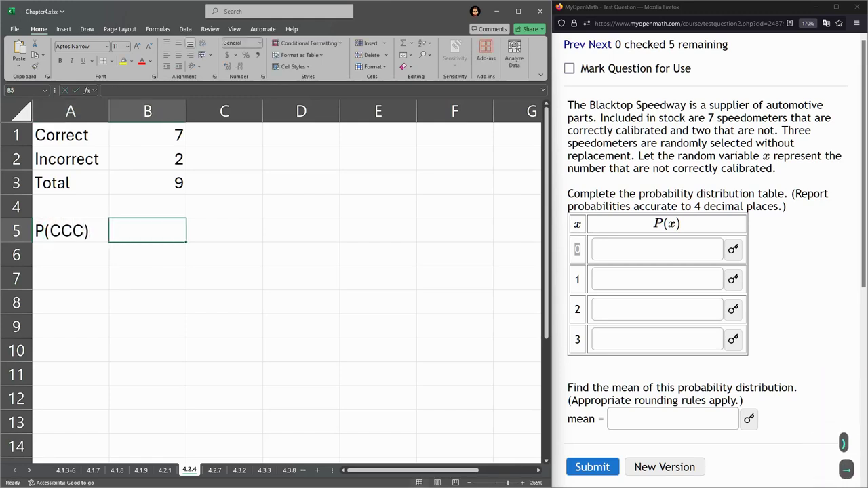
{"action": "type", "text": "="}
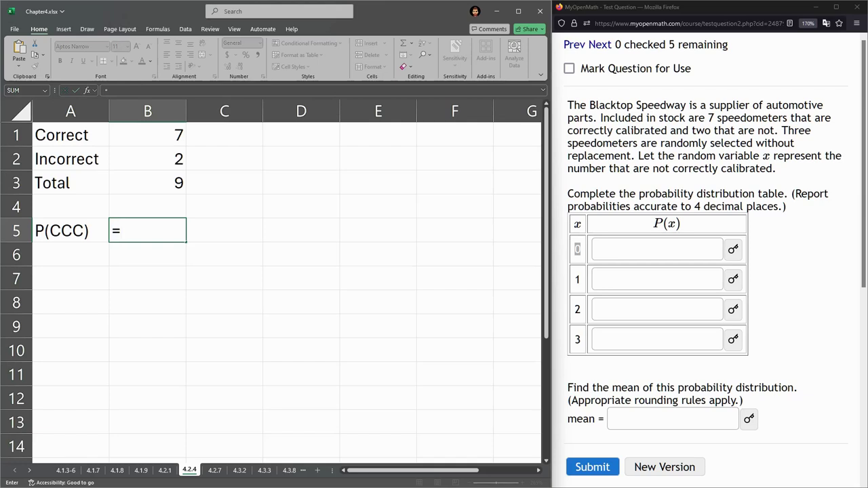
{"action": "type", "text": "7"}
{"action": "key", "text": "BackSpace"}
{"action": "type", "text": "7/9"}
{"action": "type", "text": "*6/8"}
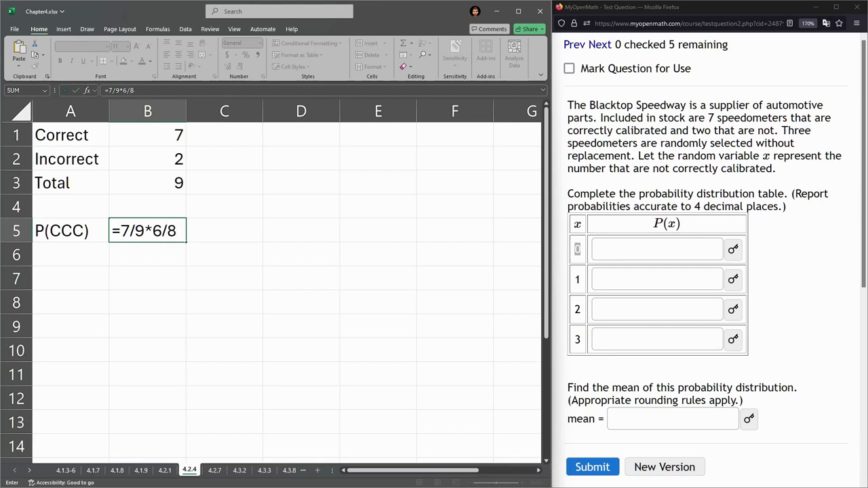
{"action": "type", "text": "*5/7"}
{"action": "key", "text": "Return"}
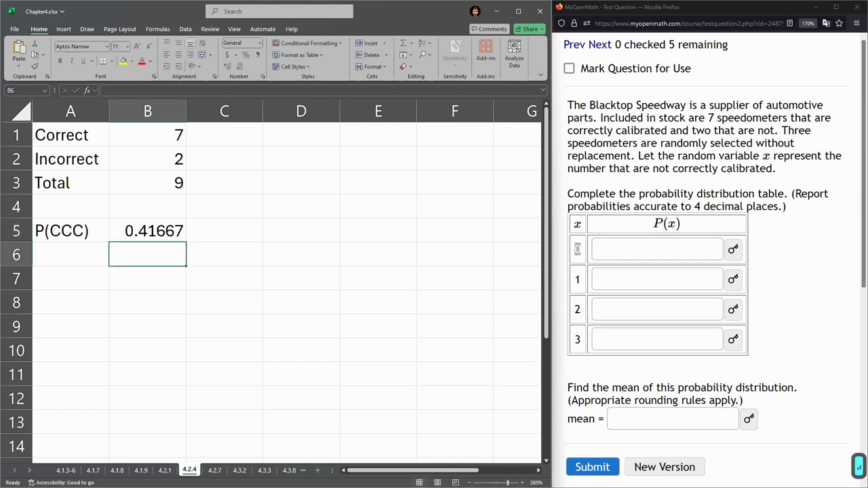
{"action": "double_click", "coordinate": [175, 231]}
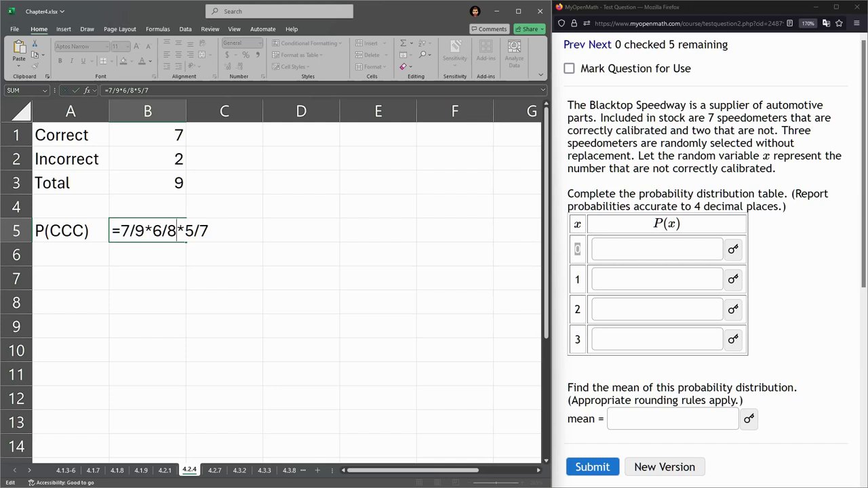
{"action": "key", "text": "Return"}
- Format the column B probabilities to four decimals so B5 shows 0.4167
{"action": "left_click", "coordinate": [657, 249]}
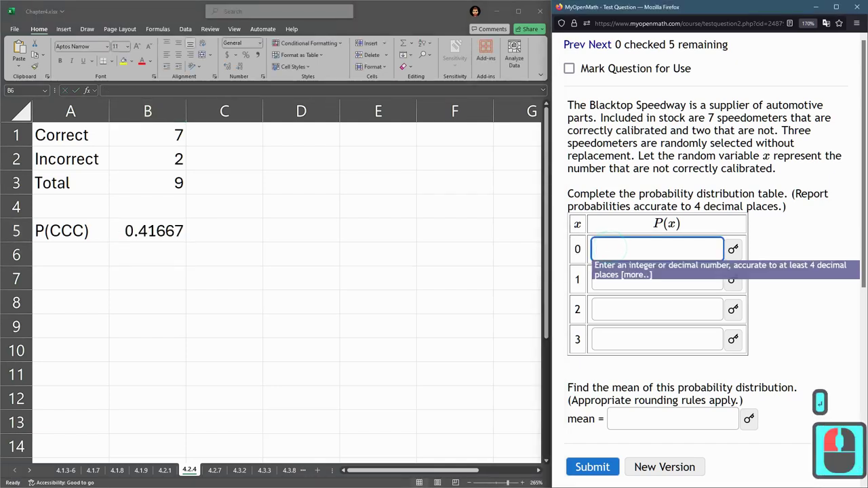
{"action": "left_click", "coordinate": [148, 230]}
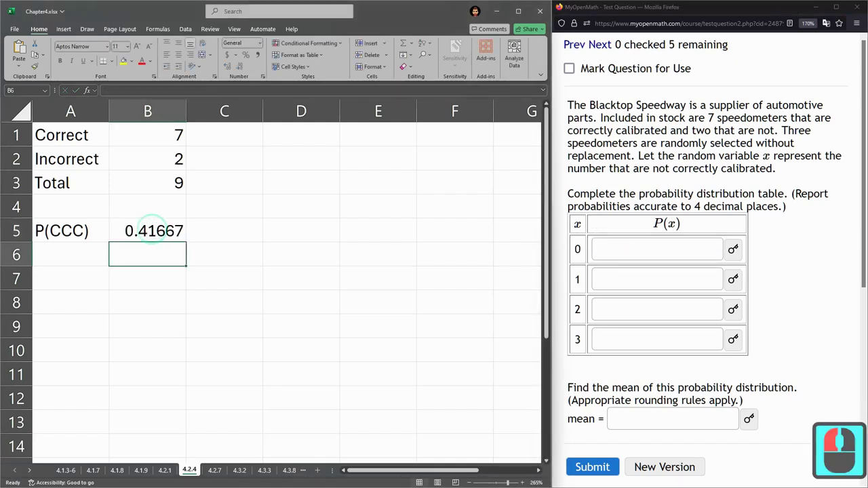
{"action": "left_click_drag", "start_coordinate": [150, 230], "coordinate": [148, 302]}
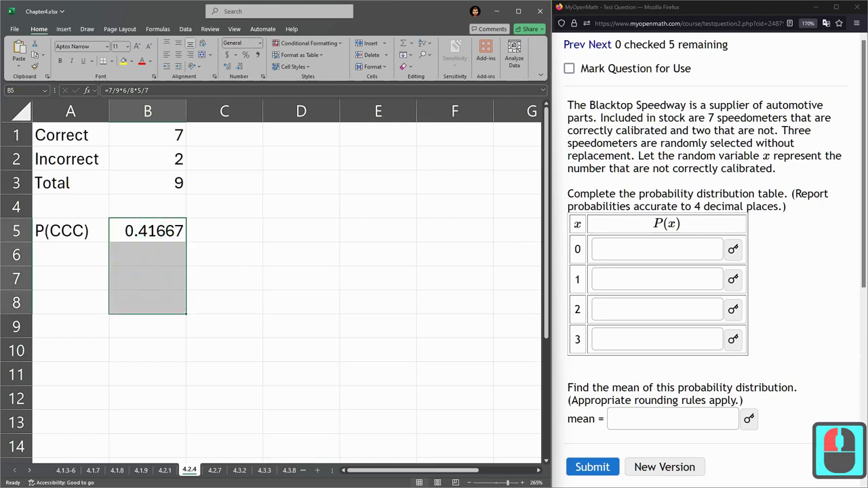
{"action": "left_click", "coordinate": [239, 66]}
{"action": "left_click", "coordinate": [239, 65]}
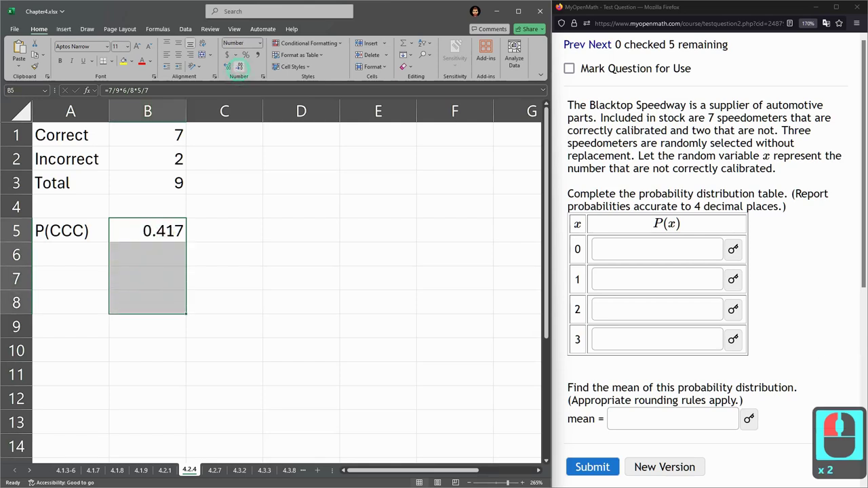
{"action": "left_click", "coordinate": [227, 65]}
- Answer P(0) with .4167 in MyOpenMath and submit it
{"action": "left_click", "coordinate": [602, 247]}
{"action": "left_click", "coordinate": [604, 246]}
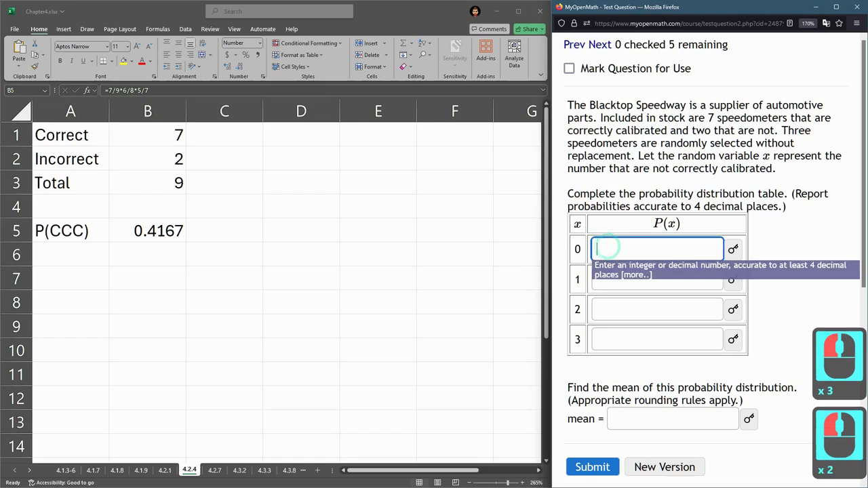
{"action": "type", "text": ".4`1"}
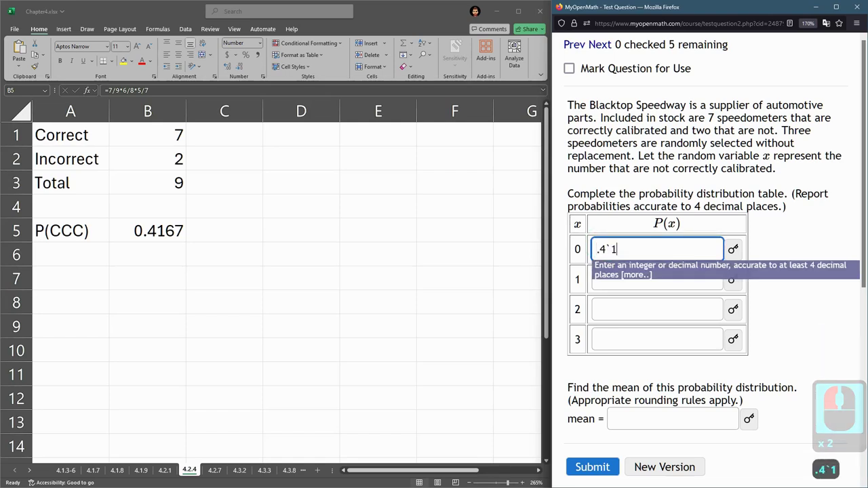
{"action": "key", "text": "BackSpace"}
{"action": "key", "text": "BackSpace"}
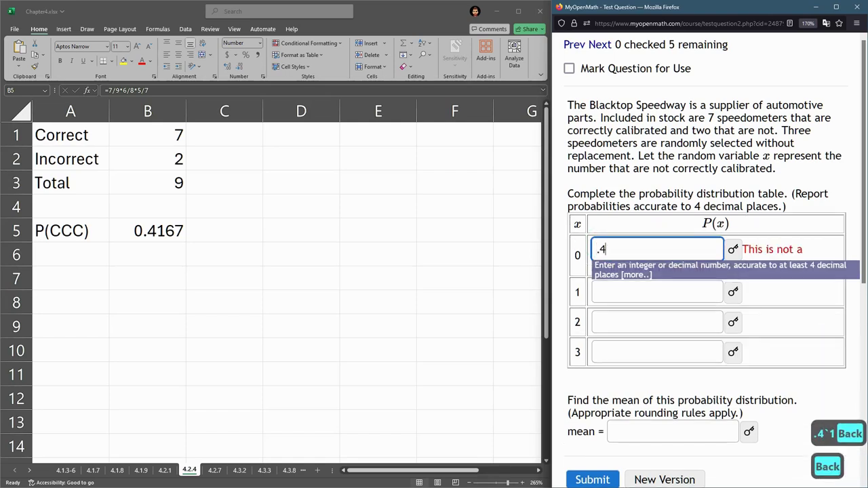
{"action": "type", "text": "167"}
{"action": "left_click", "coordinate": [738, 223]}
{"action": "left_click", "coordinate": [610, 460]}
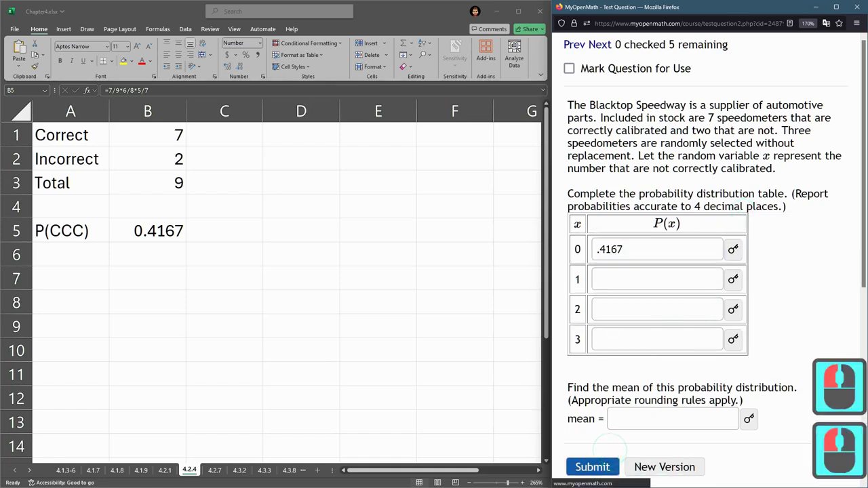
{"action": "left_click", "coordinate": [651, 302]}
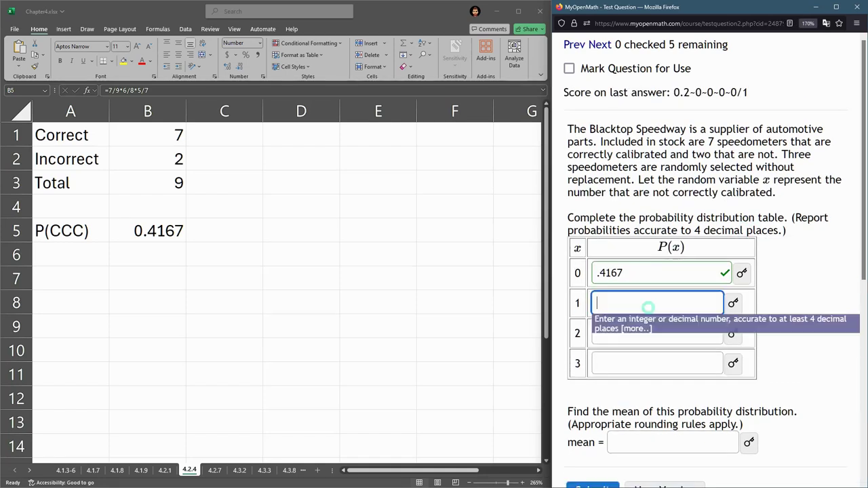
- Enter 'P(CCI or CIC or ICC)' in A6 and widen column A to fit it
{"action": "left_click", "coordinate": [608, 217]}
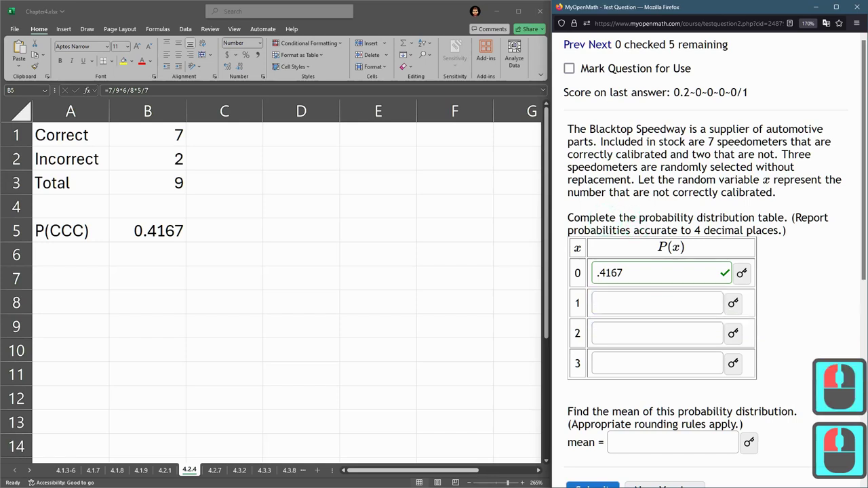
{"action": "double_click", "coordinate": [578, 302]}
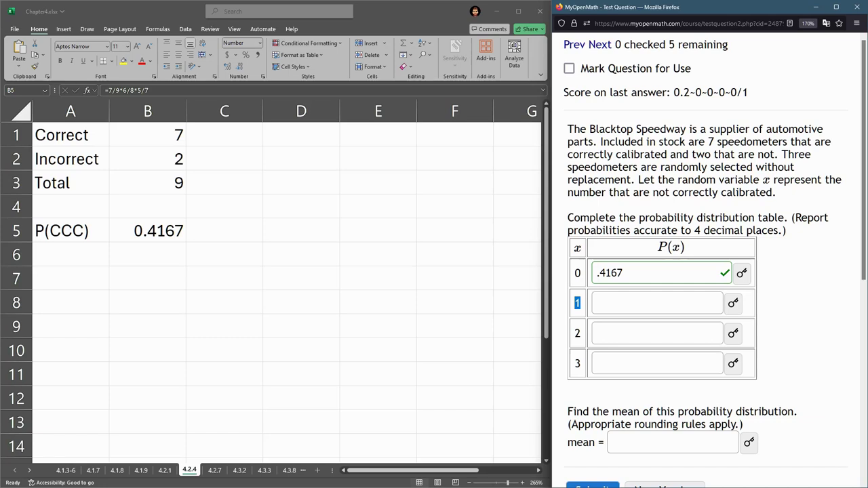
{"action": "left_click", "coordinate": [80, 249]}
{"action": "left_click", "coordinate": [79, 251]}
{"action": "type", "text": ":"}
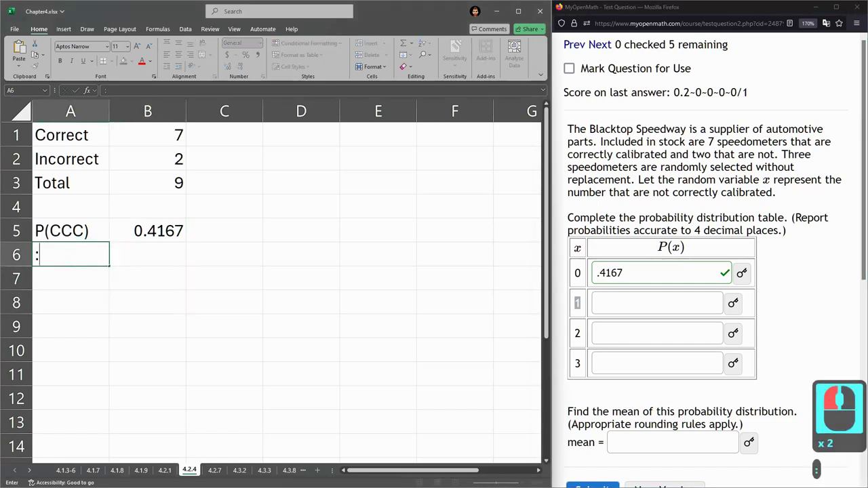
{"action": "key", "text": "BackSpace"}
{"action": "type", "text": "P("}
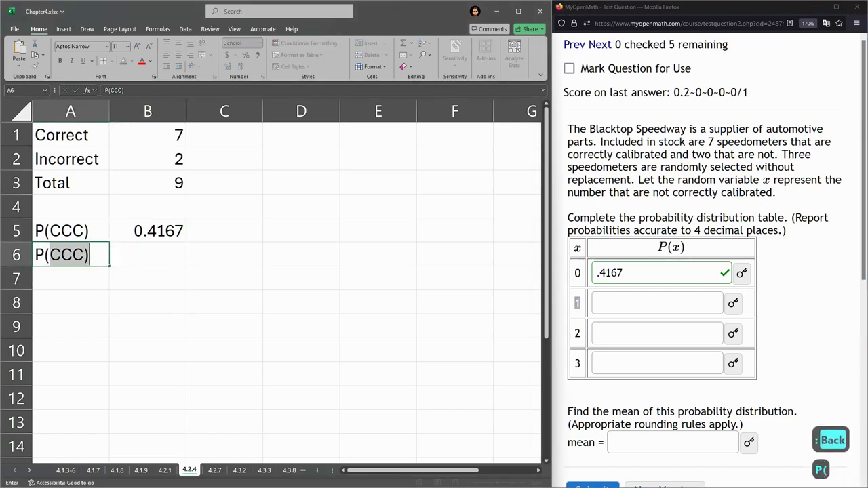
{"action": "type", "text": "CCI"}
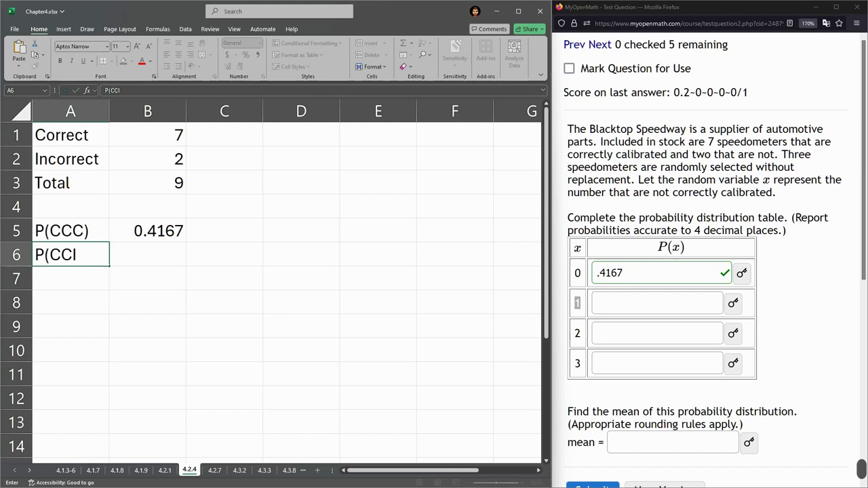
{"action": "type", "text": " or CIC"}
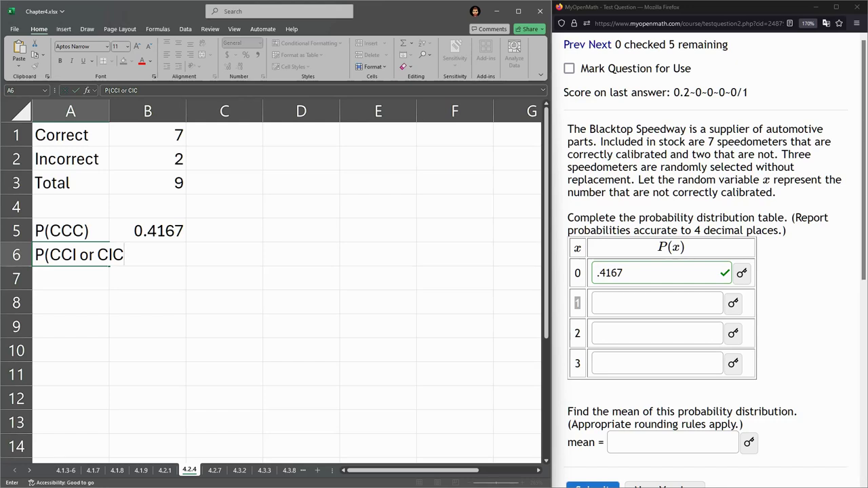
{"action": "type", "text": " or"}
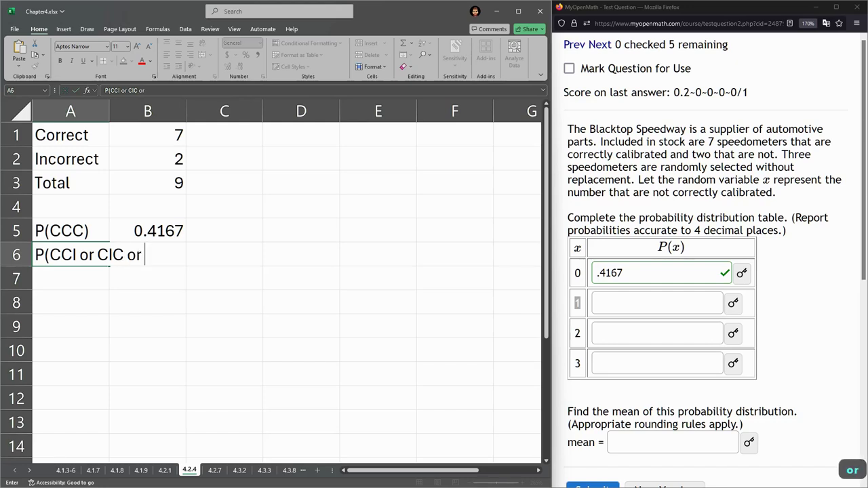
{"action": "type", "text": " ICC)"}
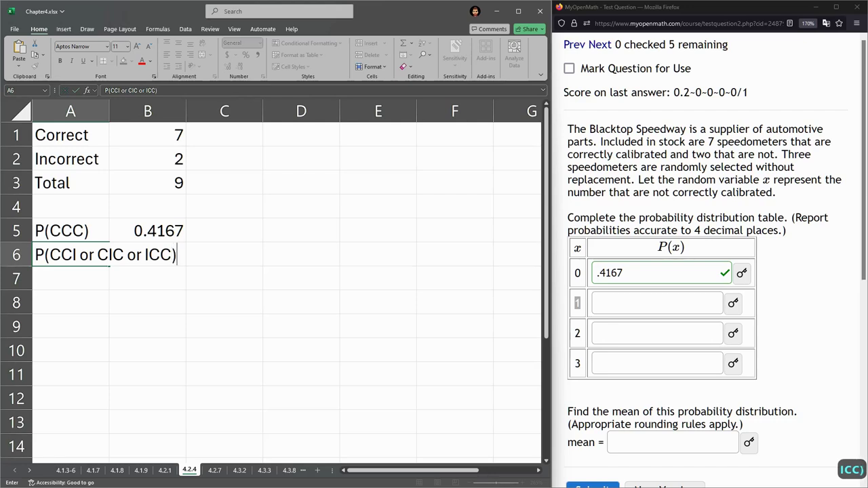
{"action": "key", "text": "Return"}
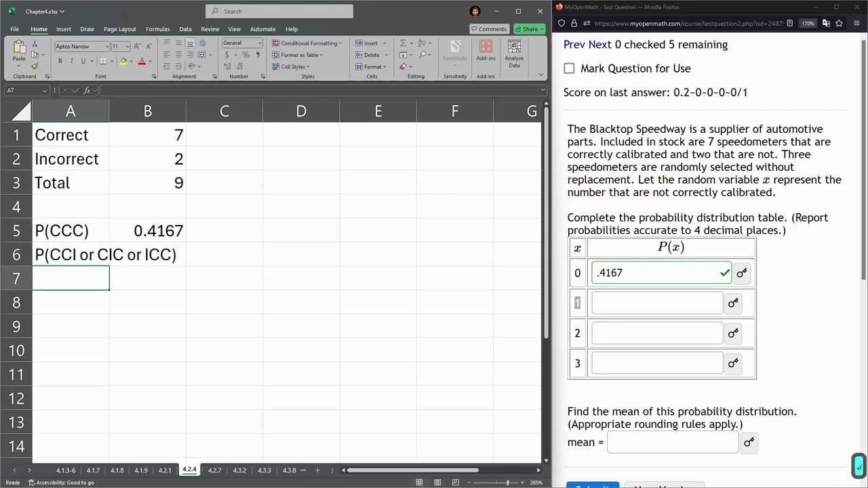
{"action": "left_click_drag", "start_coordinate": [109, 110], "coordinate": [186, 111]}
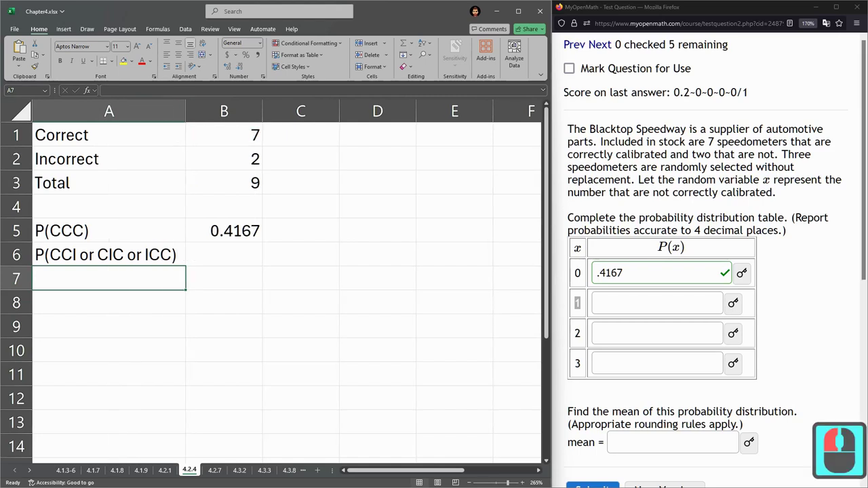
{"action": "left_click", "coordinate": [108, 254]}
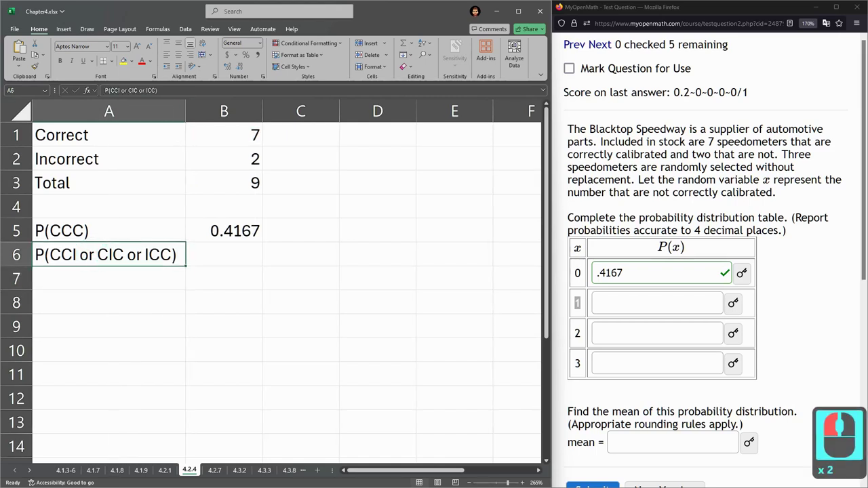
{"action": "left_click", "coordinate": [213, 256]}
- Copy the P(CCC) formula =7/9*6/8*5/7 from B5
{"action": "double_click", "coordinate": [228, 255]}
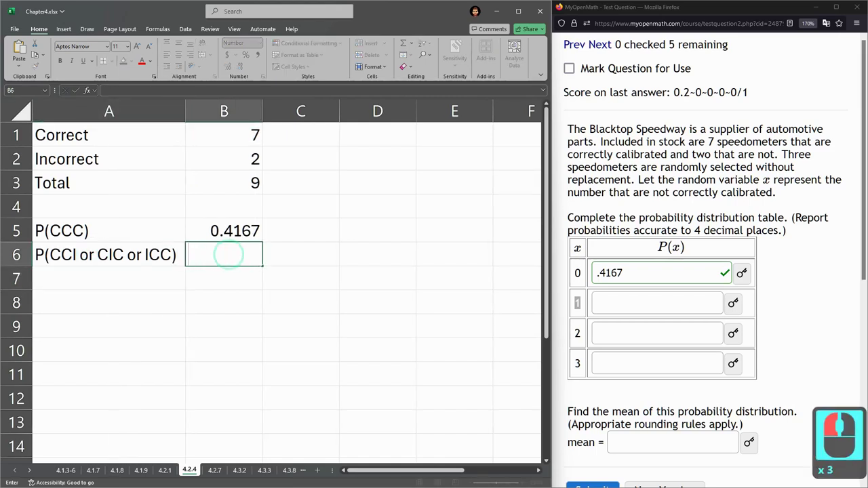
{"action": "type", "text": "="}
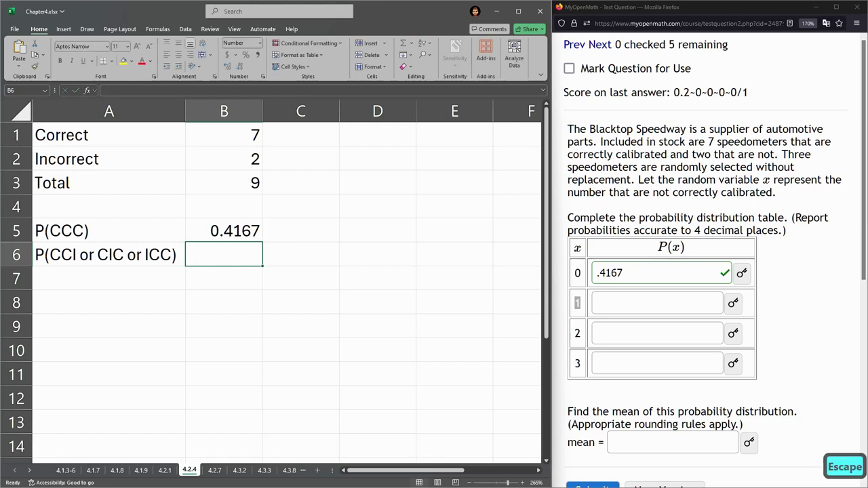
{"action": "left_click", "coordinate": [222, 232]}
{"action": "double_click", "coordinate": [221, 230]}
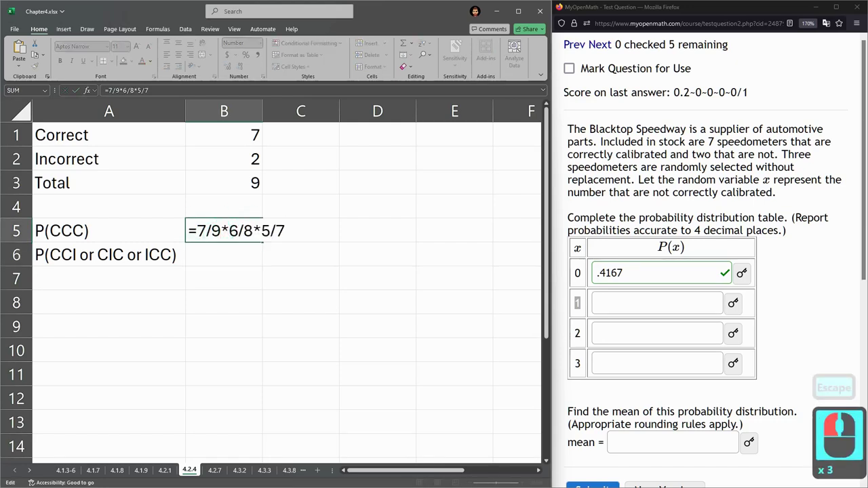
{"action": "triple_click", "coordinate": [184, 229]}
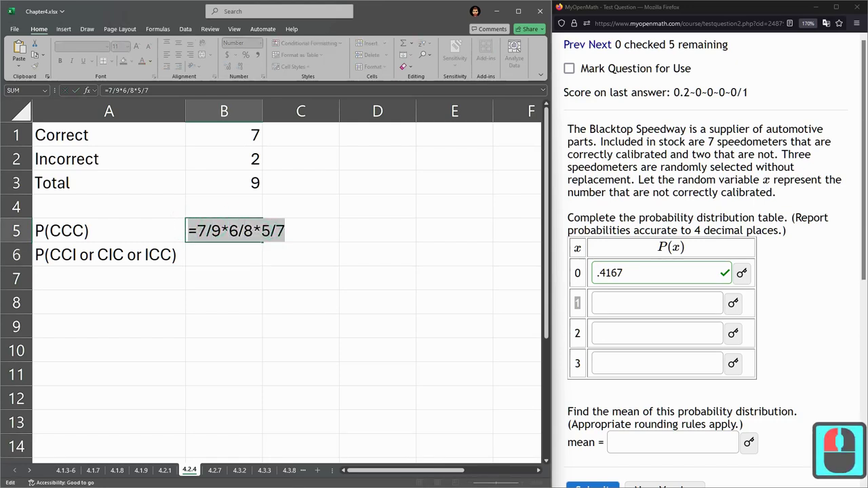
{"action": "key", "text": "ctrl+c"}
{"action": "type", "text": "="}
{"action": "left_click", "coordinate": [224, 254]}
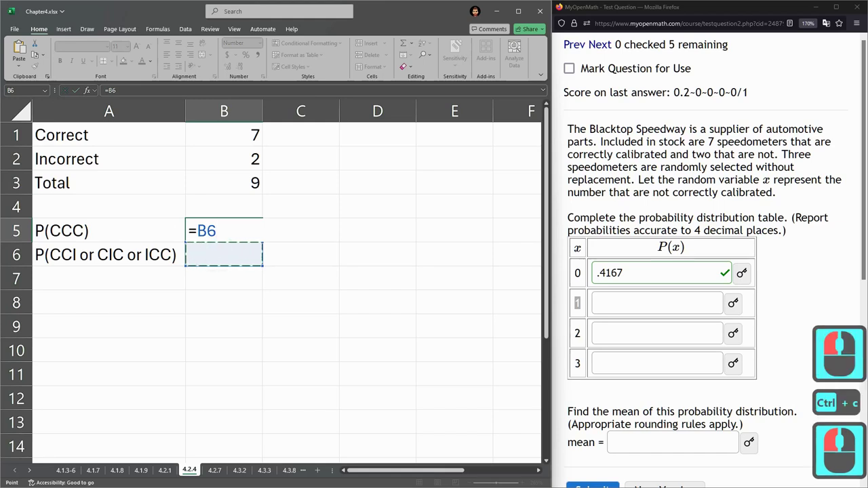
{"action": "key", "text": "Escape"}
{"action": "key", "text": "Escape"}
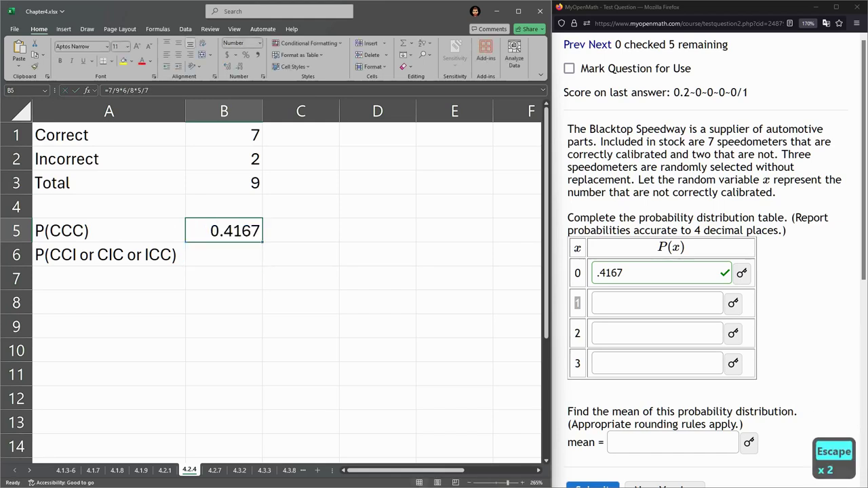
- Paste the formula into B6 and change the last factor to 2/7, giving 0.1667
{"action": "left_click", "coordinate": [214, 254]}
{"action": "double_click", "coordinate": [214, 254]}
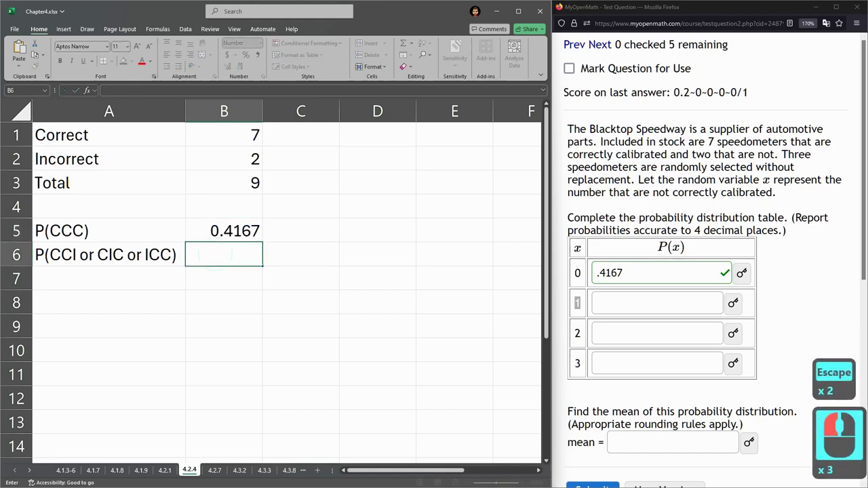
{"action": "key", "text": "ctrl+v"}
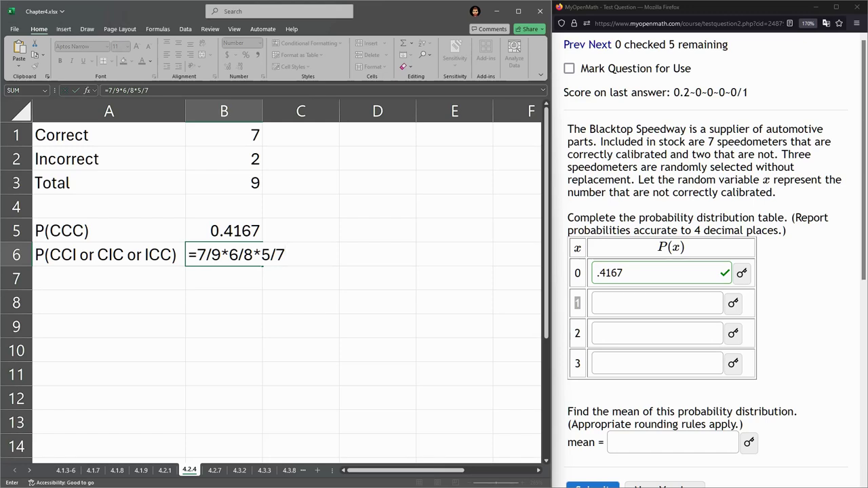
{"action": "left_click_drag", "start_coordinate": [262, 254], "coordinate": [270, 254]}
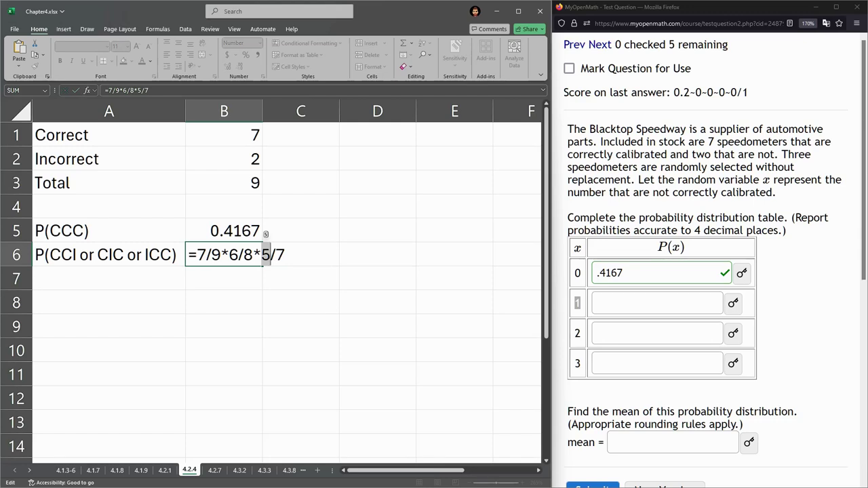
{"action": "type", "text": "2"}
{"action": "key", "text": "Right"}
{"action": "key", "text": "Right"}
{"action": "key", "text": "Right"}
{"action": "key", "text": "Return"}
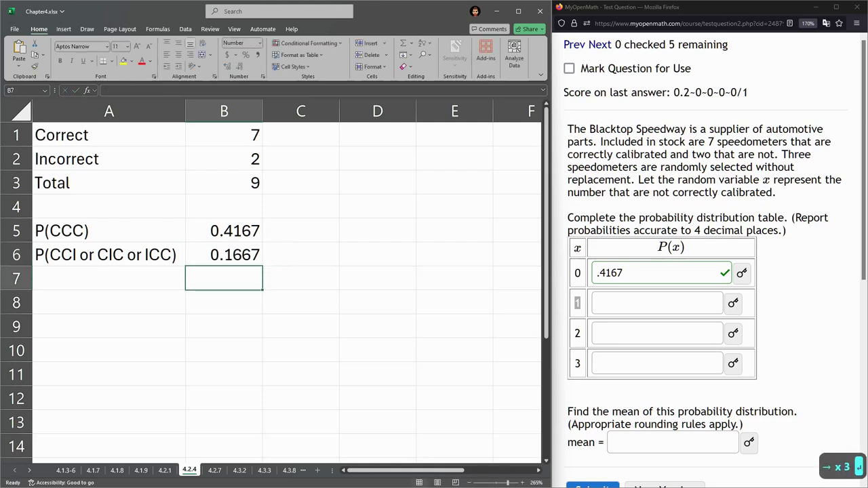
- Enter .1667 as the P(1) answer in MyOpenMath and submit it for checking
{"action": "left_click", "coordinate": [625, 303]}
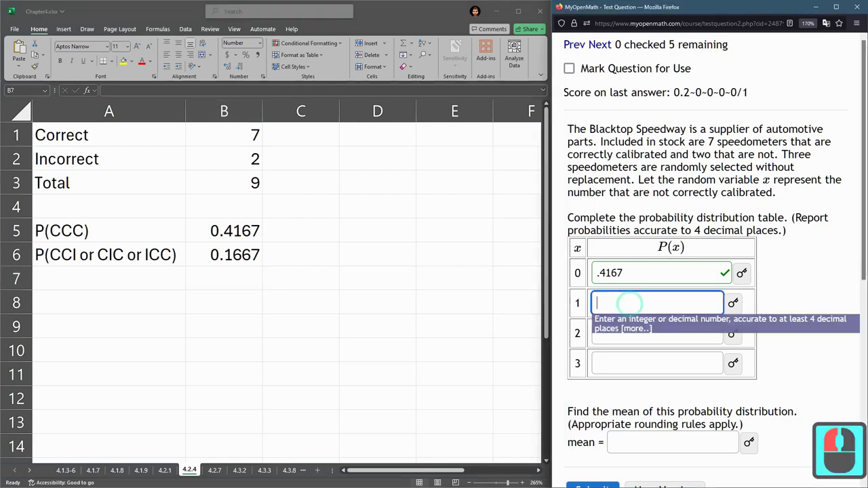
{"action": "type", "text": "."}
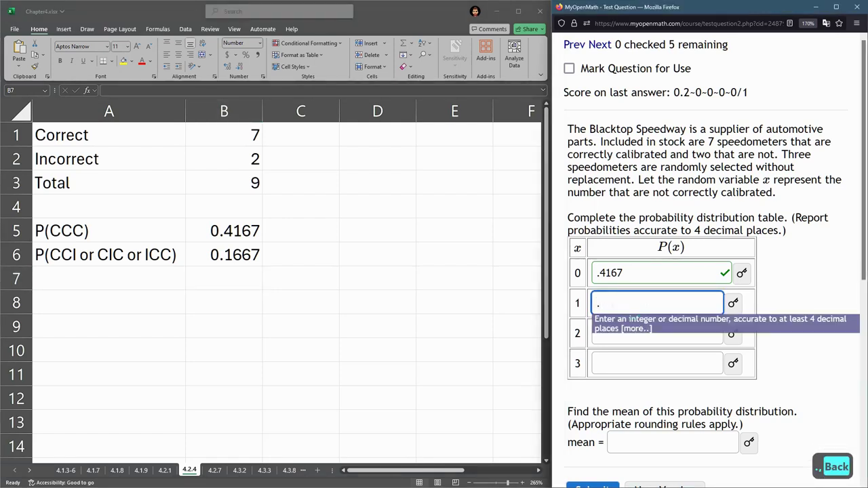
{"action": "type", "text": "1667"}
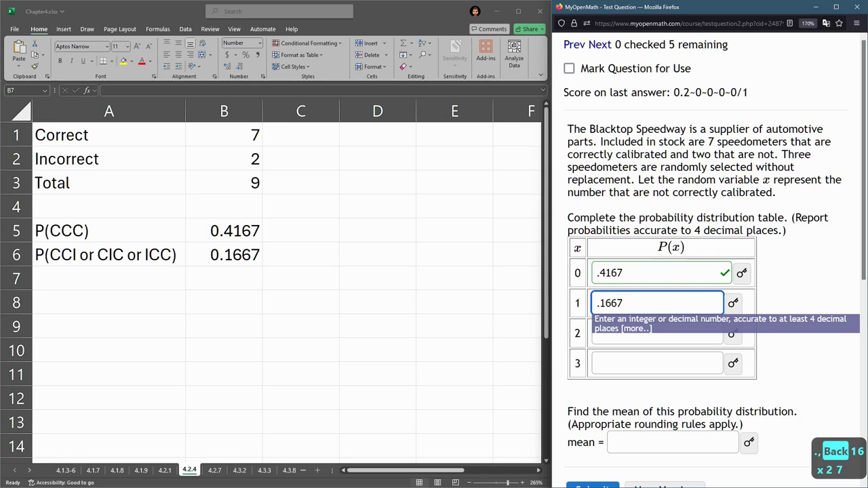
{"action": "left_click", "coordinate": [742, 273]}
{"action": "left_click", "coordinate": [601, 295]}
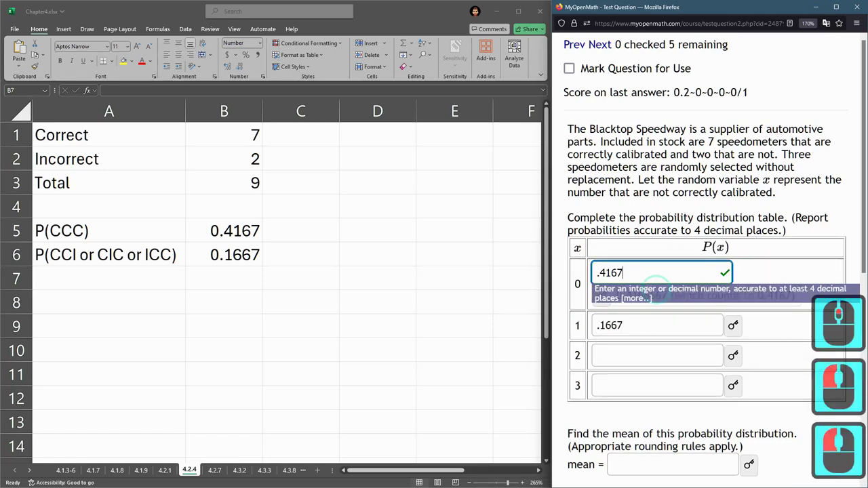
{"action": "left_click", "coordinate": [741, 272]}
{"action": "left_click", "coordinate": [610, 303]}
{"action": "scroll", "coordinate": [601, 304], "scroll_direction": "down", "scroll_amount": 3}
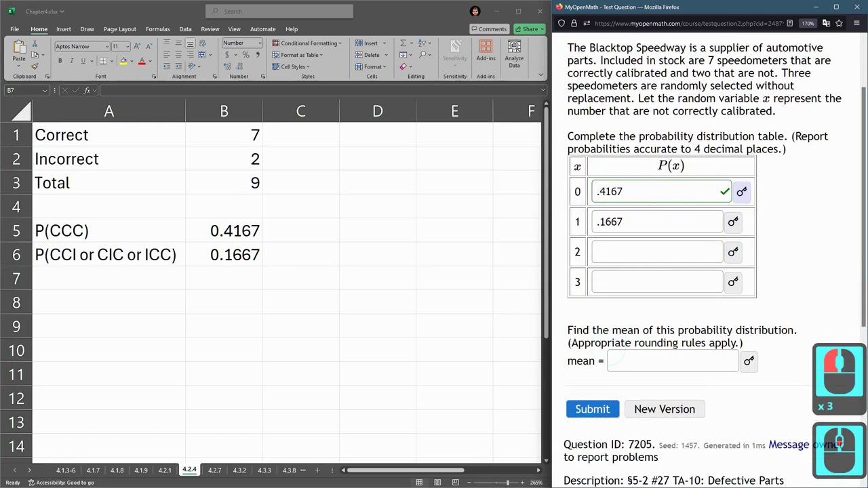
{"action": "left_click", "coordinate": [593, 409]}
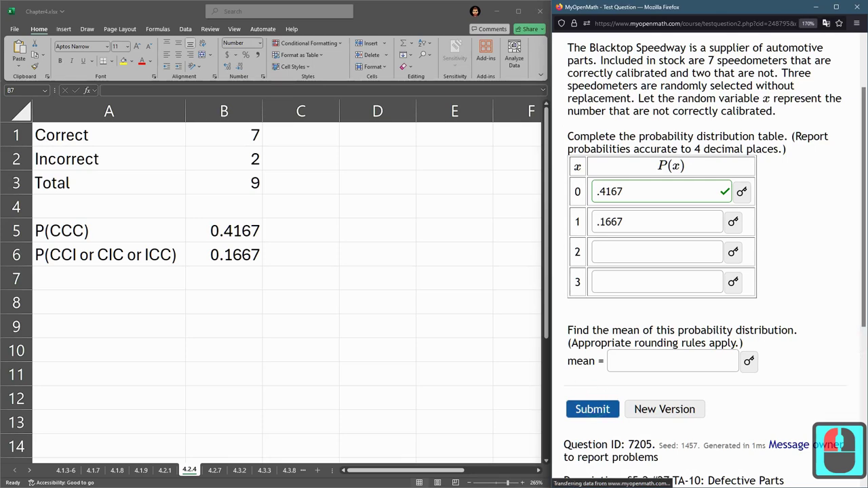
{"action": "left_click", "coordinate": [231, 254]}
- Rewrite B6 as =7/9*6/8*2/7+7/9*2/8*6/7+2/9*7/8*6/7, totalling 0.5000
{"action": "type", "text": "=7/9*6/8*2/7"}
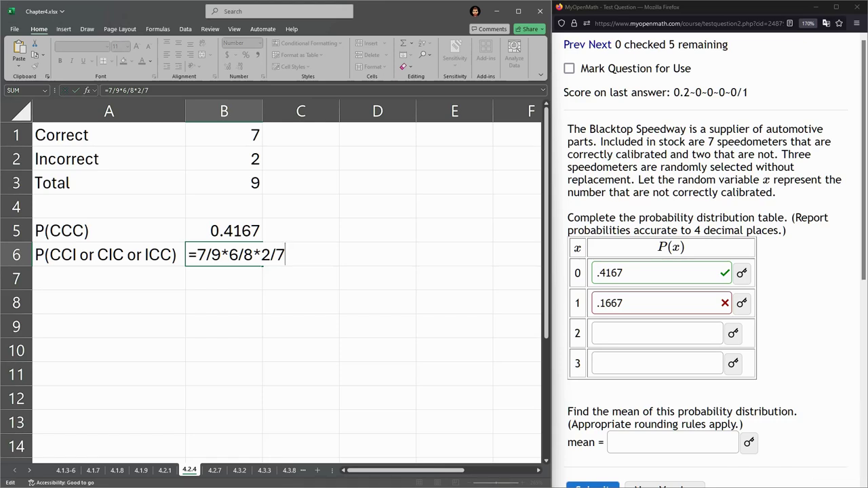
{"action": "type", "text": "+7/9"}
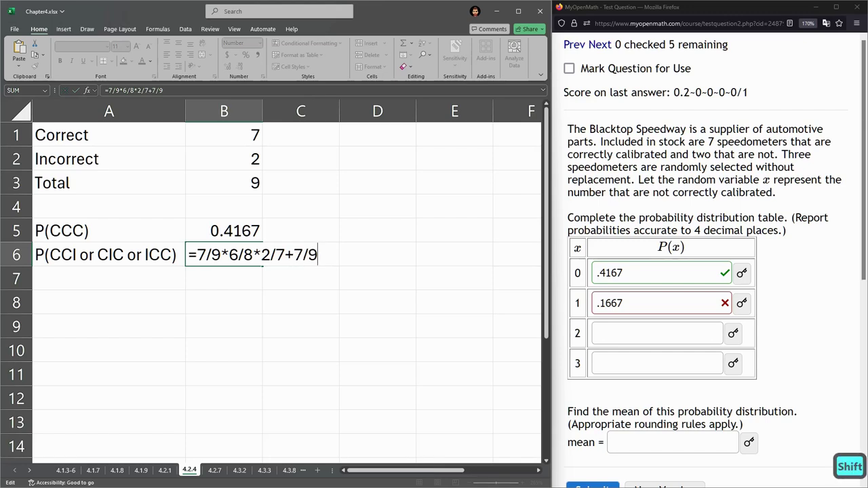
{"action": "type", "text": "*"}
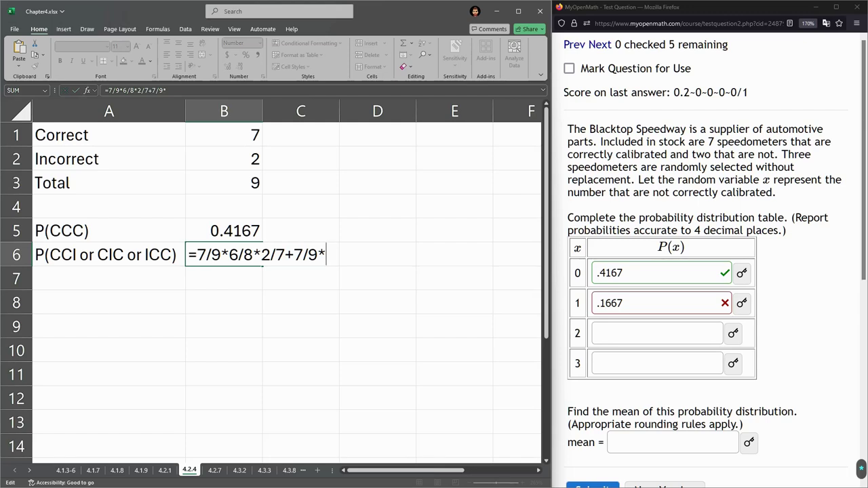
{"action": "type", "text": "2/8"}
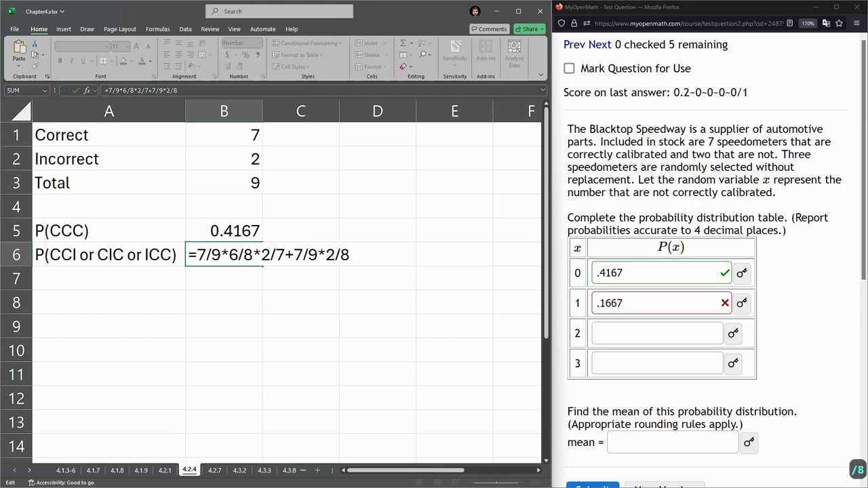
{"action": "type", "text": "*"}
{"action": "type", "text": "7/7"}
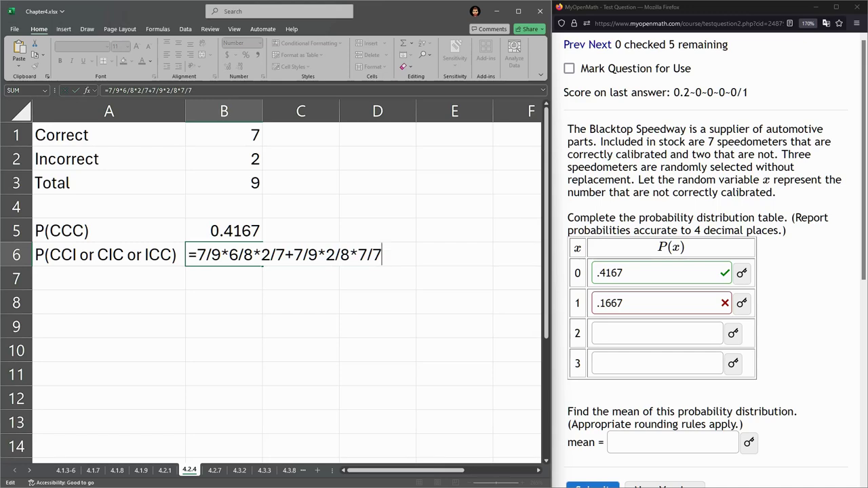
{"action": "left_click", "coordinate": [368, 256]}
{"action": "key", "text": "BackSpace"}
{"action": "type", "text": "6"}
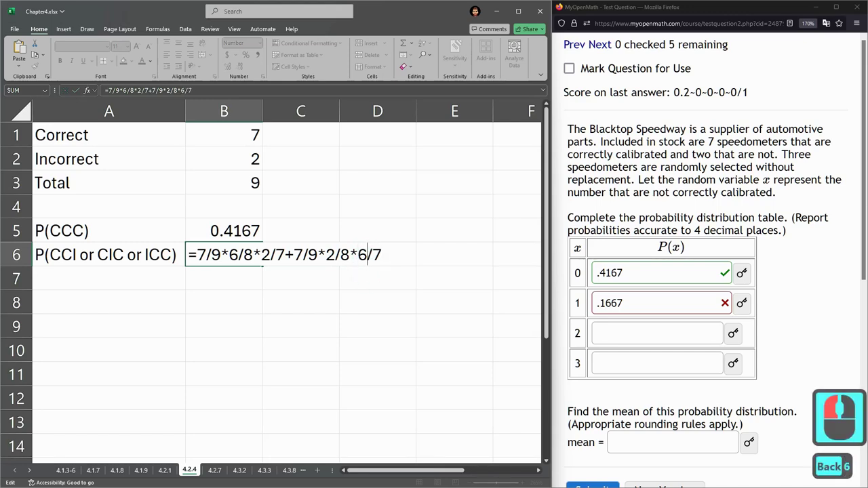
{"action": "key", "text": "Right"}
{"action": "key", "text": "Right"}
{"action": "key", "text": "Right"}
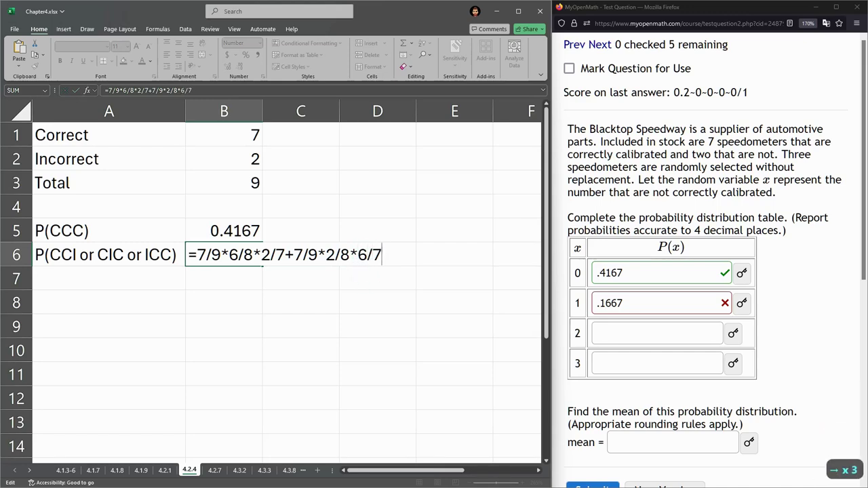
{"action": "type", "text": "+"}
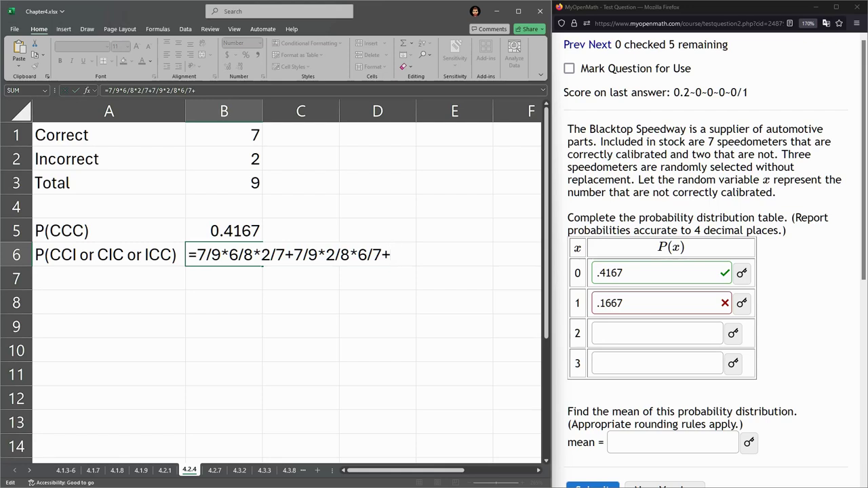
{"action": "type", "text": "2/"}
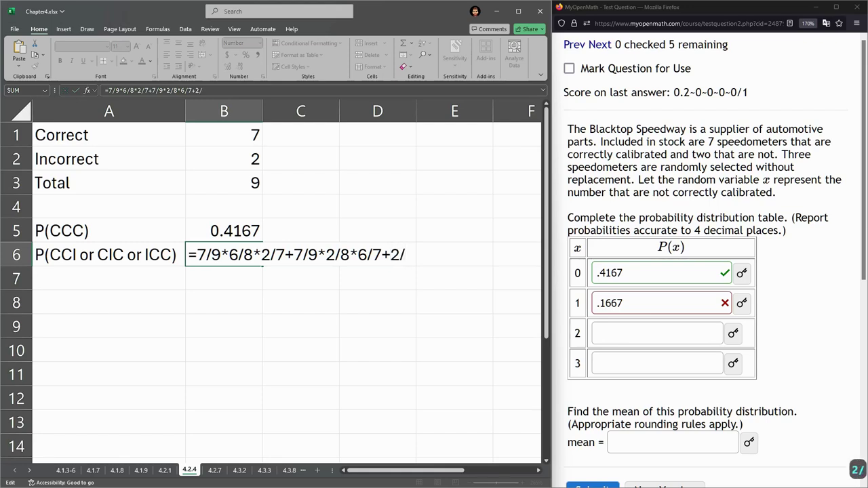
{"action": "type", "text": "9*7/8"}
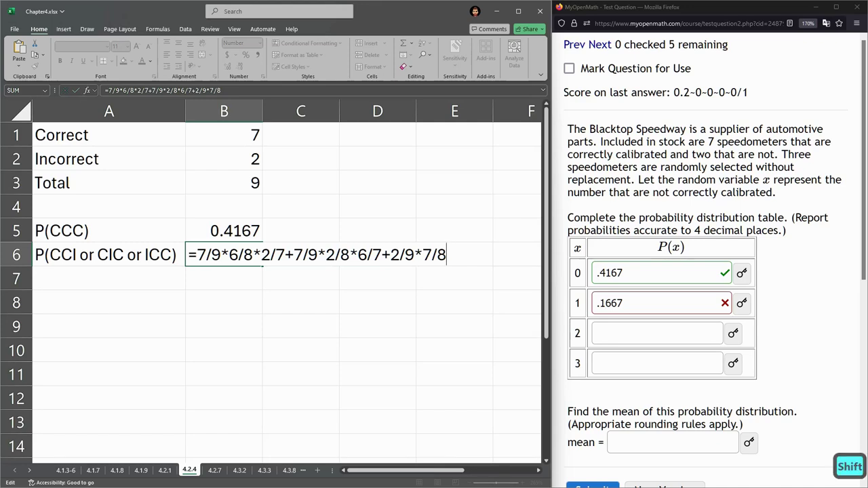
{"action": "type", "text": "*"}
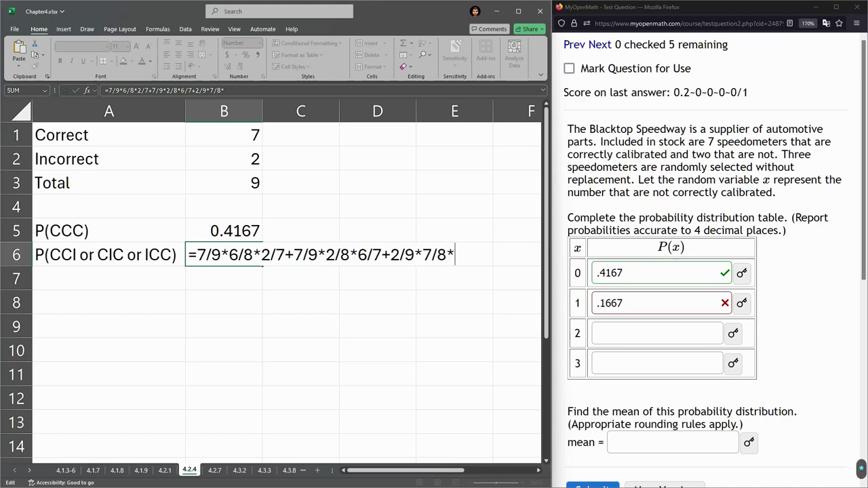
{"action": "type", "text": "6/"}
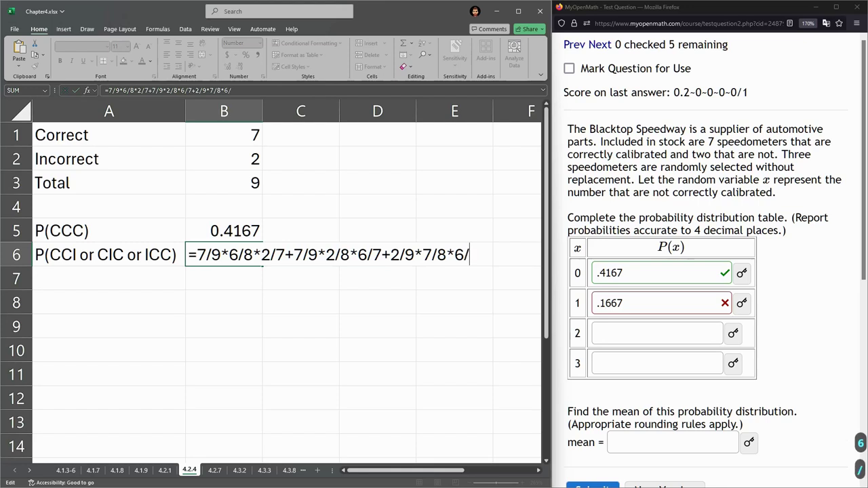
{"action": "type", "text": "7"}
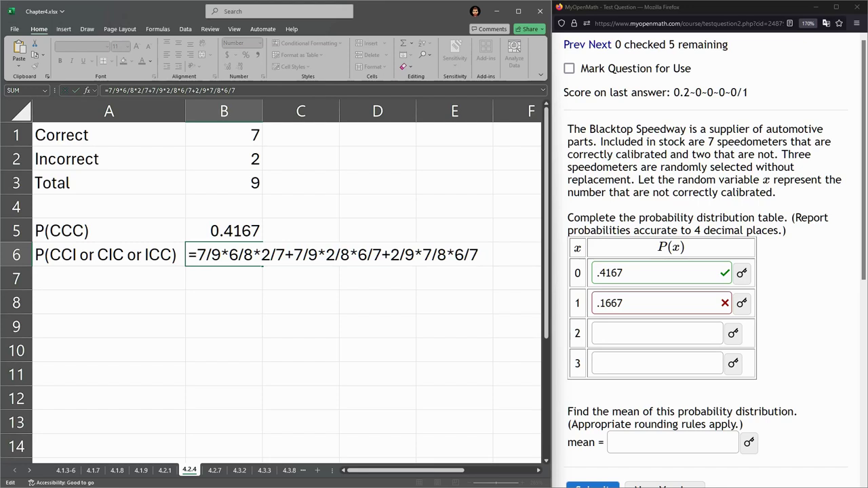
{"action": "key", "text": "Return"}
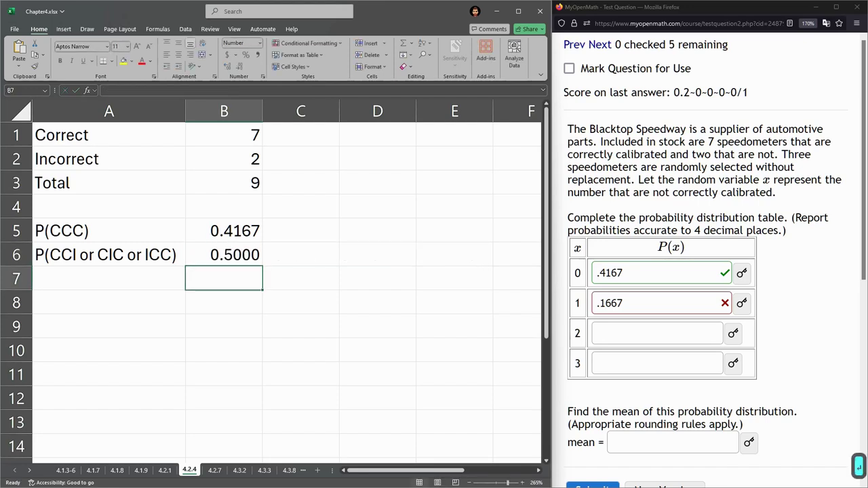
- Replace the P(1) answer .1667 with .5 and resubmit
{"action": "double_click", "coordinate": [611, 303]}
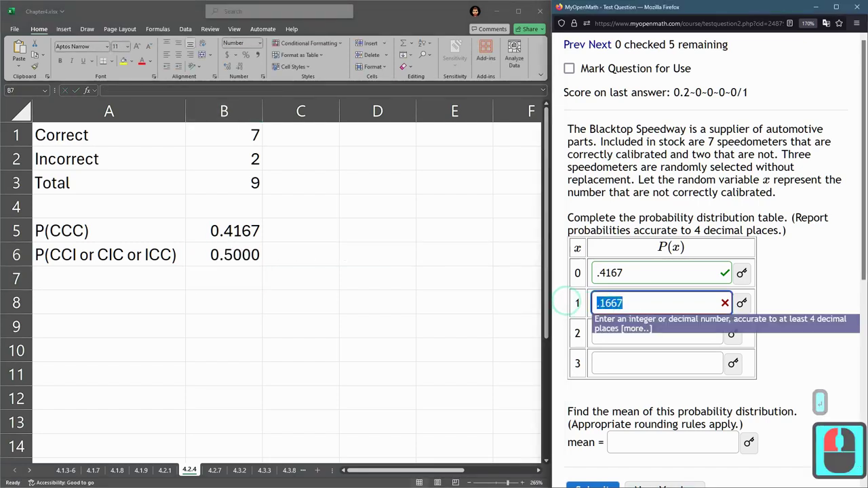
{"action": "type", "text": ".5"}
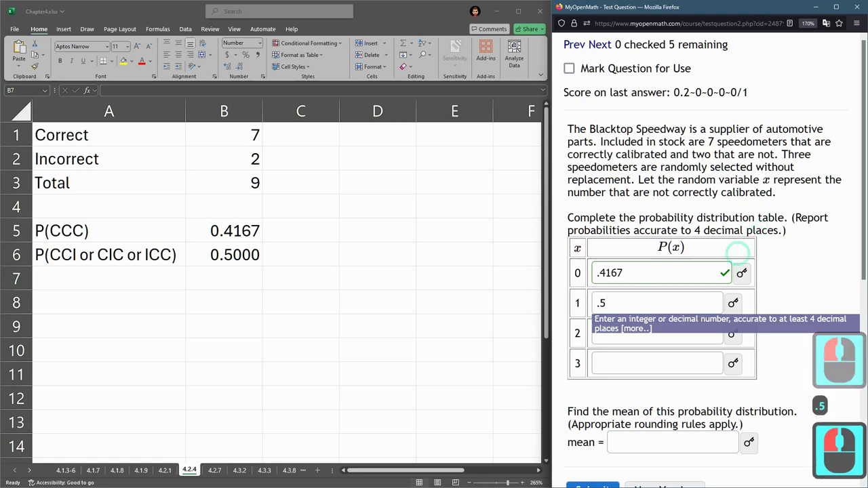
{"action": "scroll", "coordinate": [678, 305], "scroll_direction": "down", "scroll_amount": 2}
{"action": "left_click", "coordinate": [594, 331]}
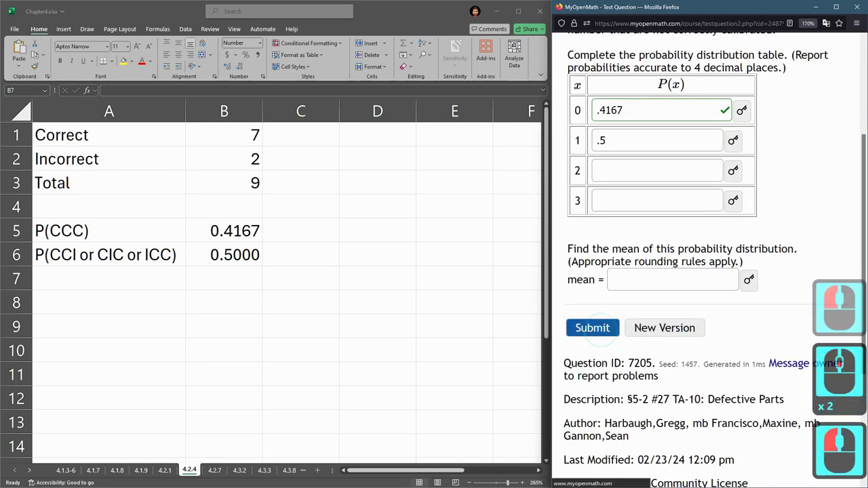
{"action": "scroll", "coordinate": [596, 333], "scroll_direction": "down", "scroll_amount": 2}
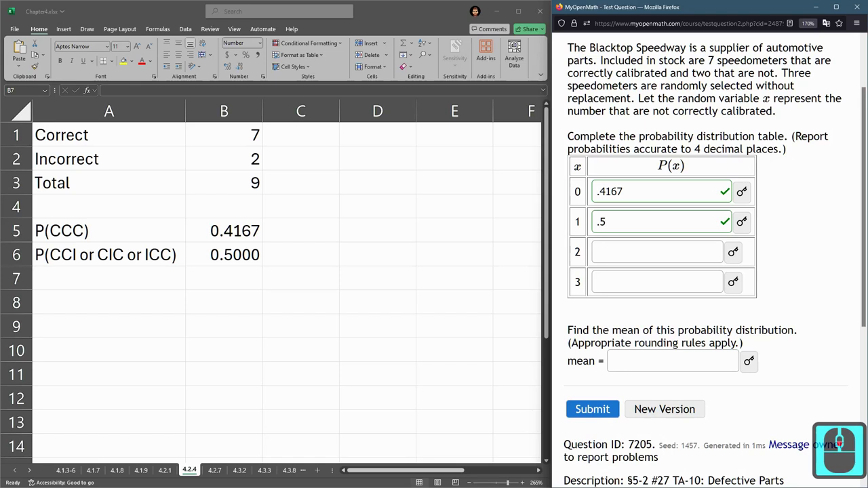
{"action": "left_click", "coordinate": [300, 251]}
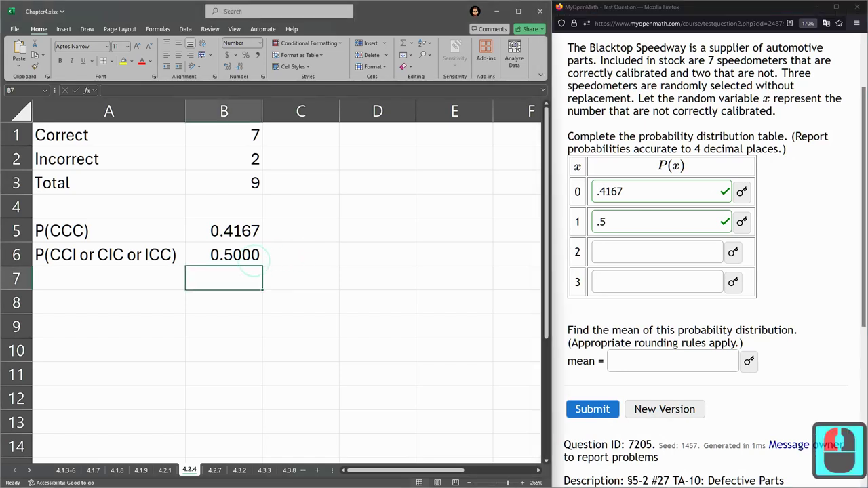
{"action": "double_click", "coordinate": [251, 254]}
{"action": "left_click", "coordinate": [252, 255]}
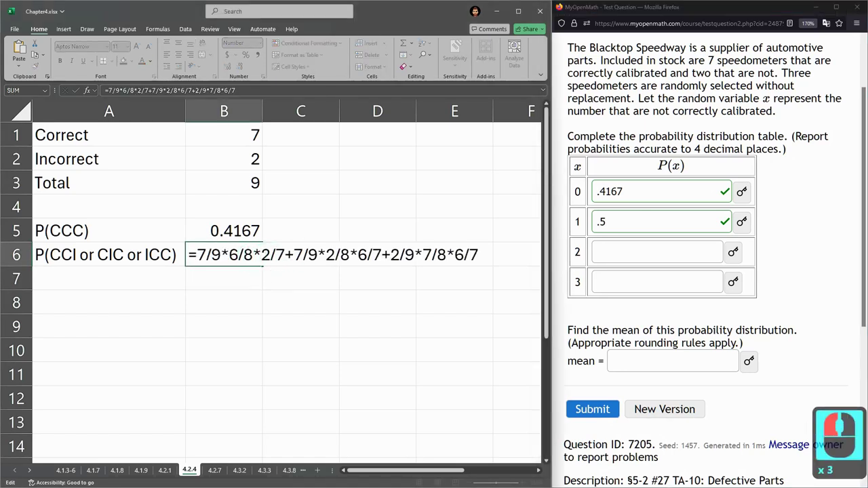
{"action": "left_click_drag", "start_coordinate": [294, 254], "coordinate": [479, 254]}
{"action": "left_click_drag", "start_coordinate": [285, 254], "coordinate": [466, 256]}
{"action": "key", "text": "Delete"}
{"action": "key", "text": "Delete"}
{"action": "key", "text": "Delete"}
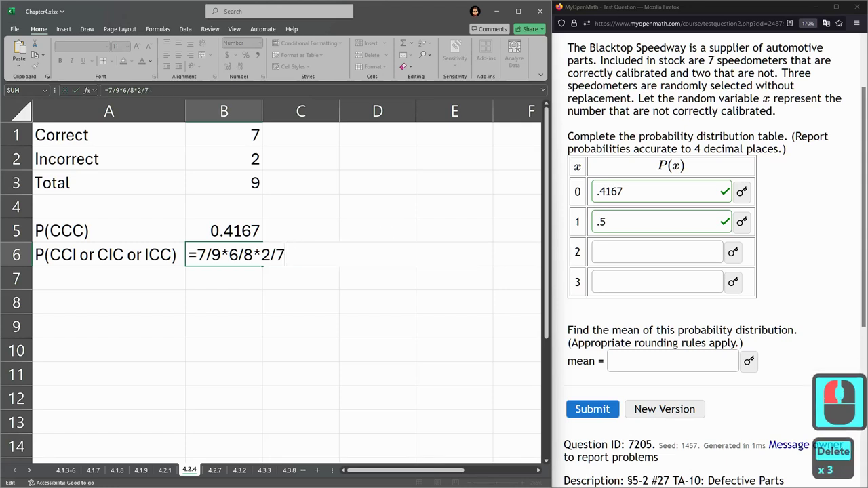
{"action": "type", "text": "*3"}
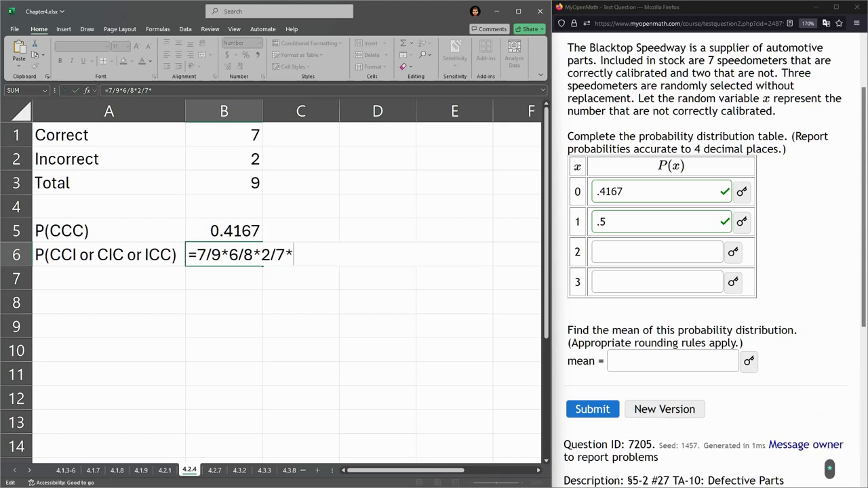
{"action": "key", "text": "Left"}
{"action": "key", "text": "Left"}
{"action": "type", "text": ")"}
{"action": "key", "text": "Left"}
{"action": "key", "text": "Left"}
{"action": "key", "text": "Left"}
{"action": "key", "text": "Left"}
{"action": "key", "text": "Left"}
{"action": "key", "text": "Left"}
{"action": "key", "text": "Left"}
{"action": "key", "text": "Left"}
{"action": "key", "text": "Left"}
{"action": "key", "text": "Left"}
{"action": "key", "text": "Left"}
{"action": "key", "text": "Left"}
{"action": "type", "text": "("}
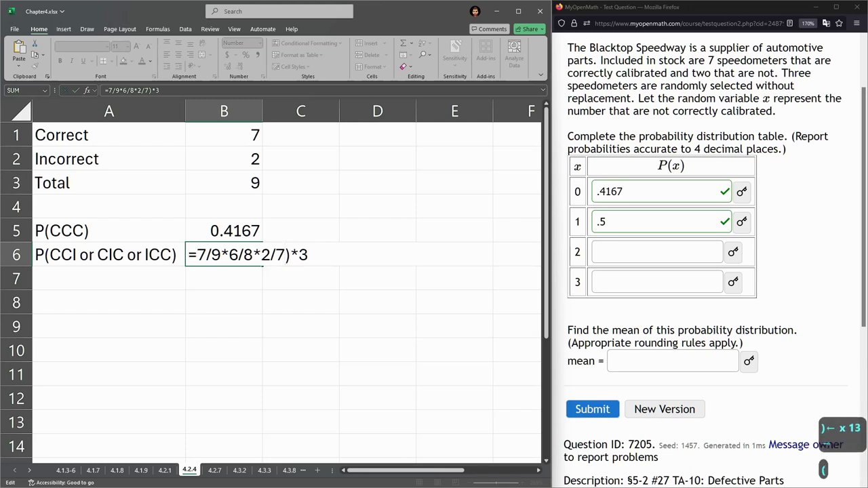
{"action": "key", "text": "Return"}
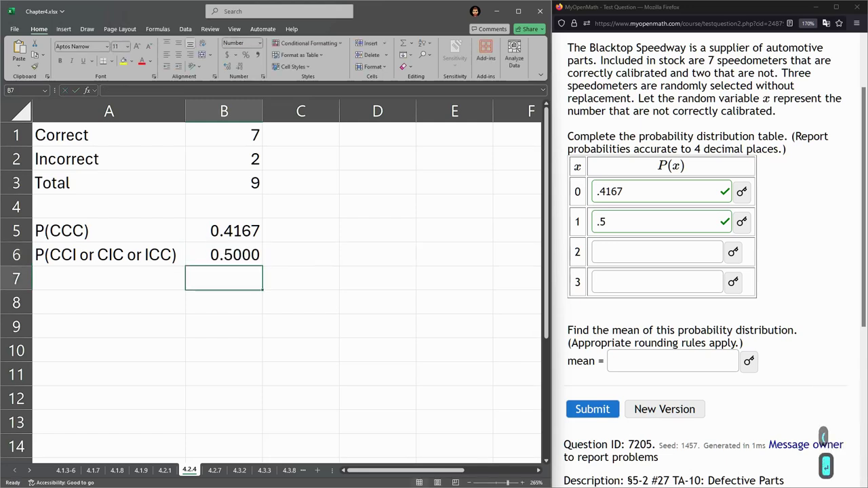
{"action": "key", "text": "Up"}
{"action": "double_click", "coordinate": [242, 254]}
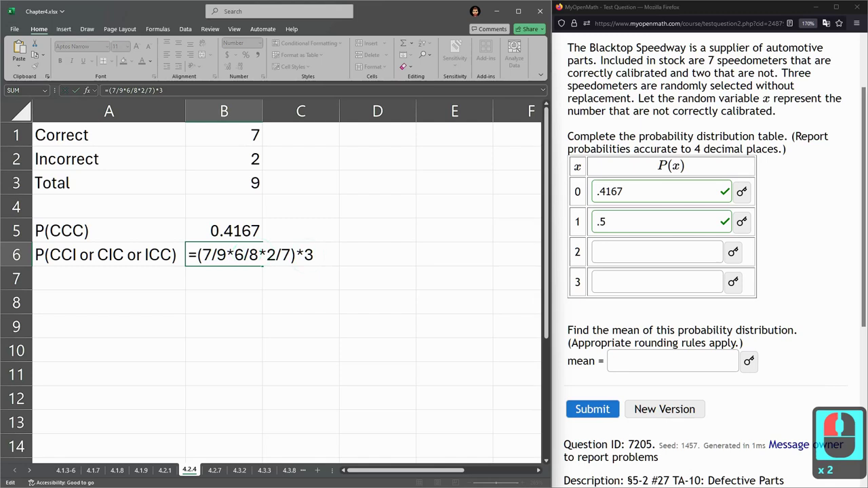
{"action": "left_click", "coordinate": [311, 256]}
{"action": "key", "text": "ctrl+z"}
{"action": "key", "text": "ctrl+z"}
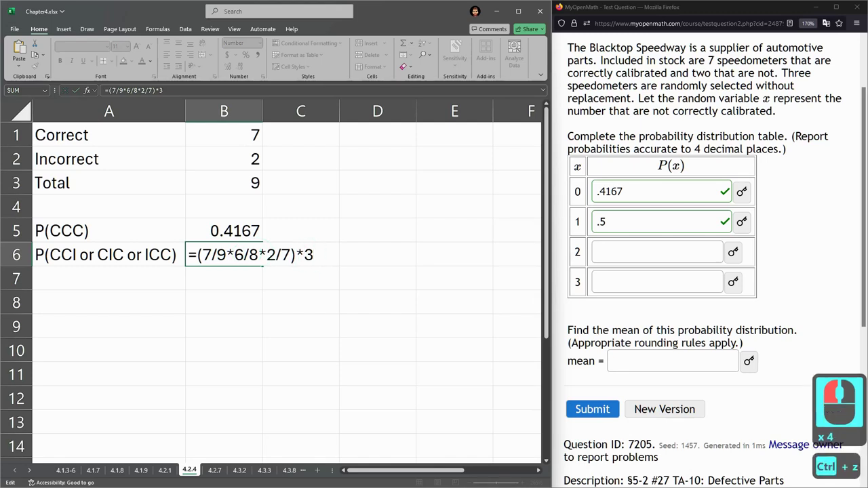
{"action": "left_click", "coordinate": [353, 261]}
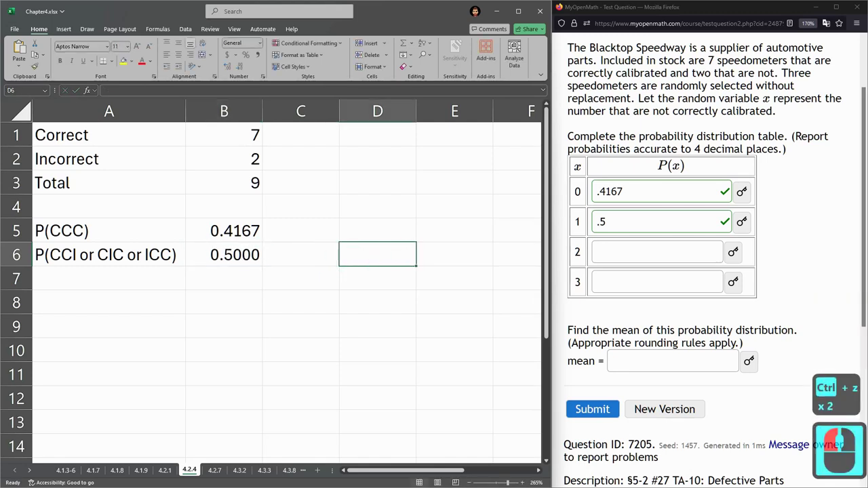
{"action": "key", "text": "ctrl+z"}
{"action": "key", "text": "ctrl+z"}
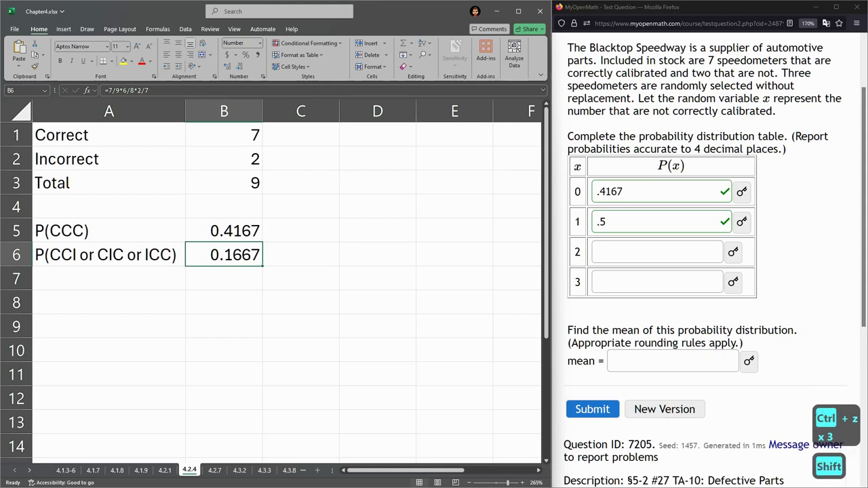
{"action": "key", "text": "ctrl+shift+z"}
{"action": "key", "text": "ctrl+shift+z"}
{"action": "key", "text": "ctrl+y"}
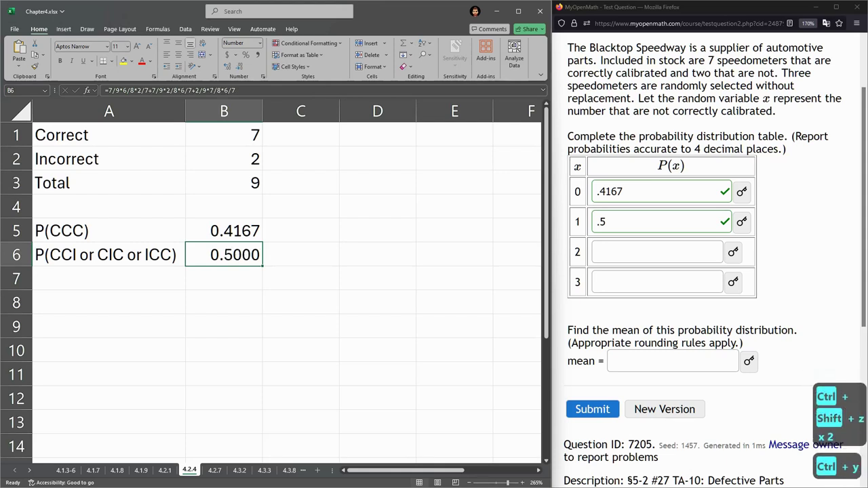
{"action": "double_click", "coordinate": [238, 255]}
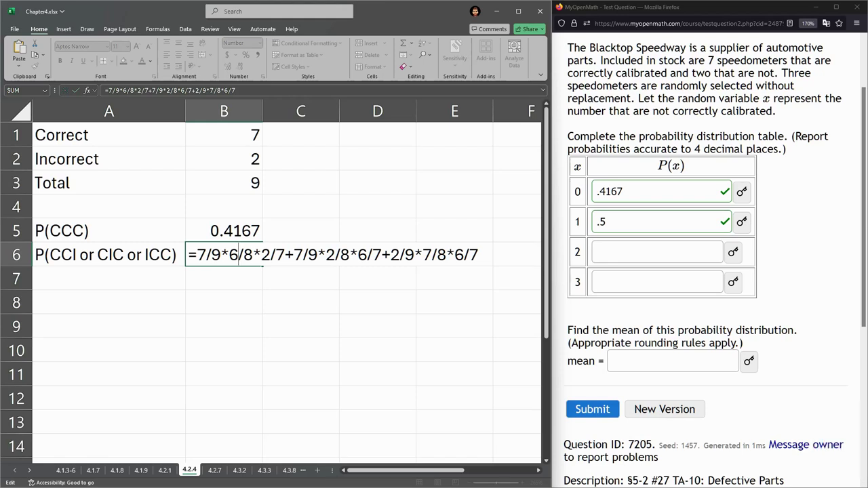
- Type the label 'P(CII or ICI or IIC)' into A7, leaving B7 empty
{"action": "left_click", "coordinate": [162, 278]}
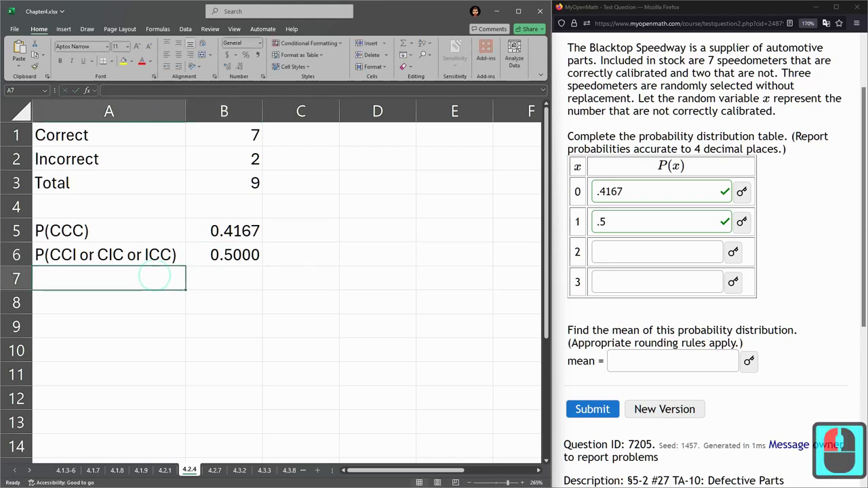
{"action": "type", "text": "P"}
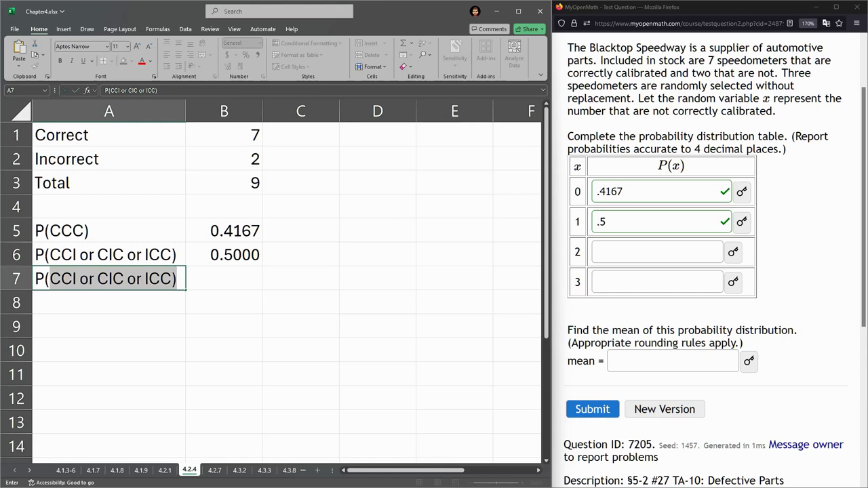
{"action": "type", "text": "(CII"}
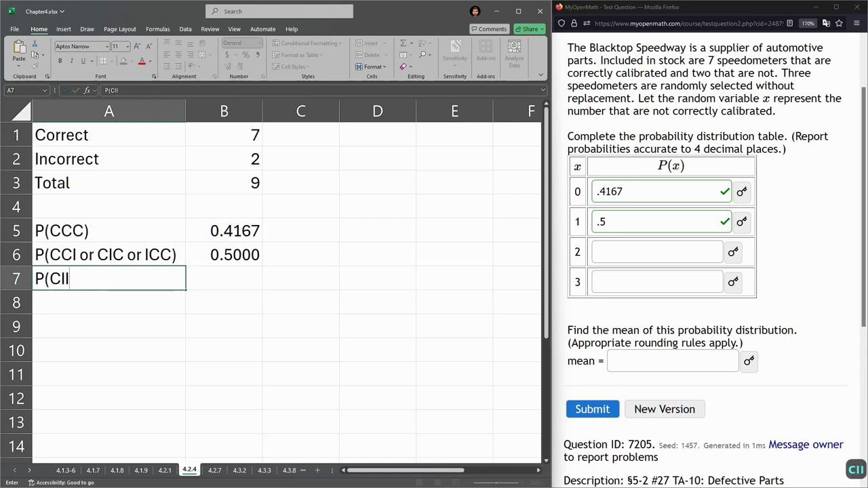
{"action": "type", "text": " or"}
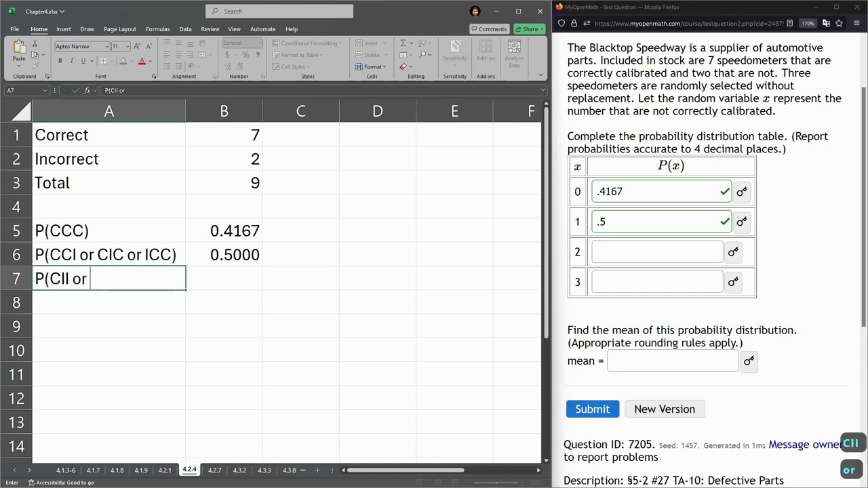
{"action": "type", "text": "C"}
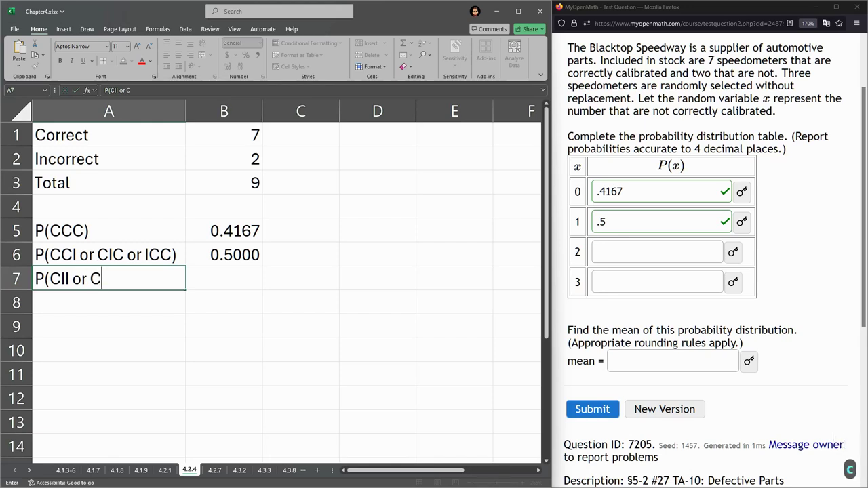
{"action": "type", "text": "I"}
{"action": "key", "text": "BackSpace"}
{"action": "key", "text": "BackSpace"}
{"action": "type", "text": "ICI "}
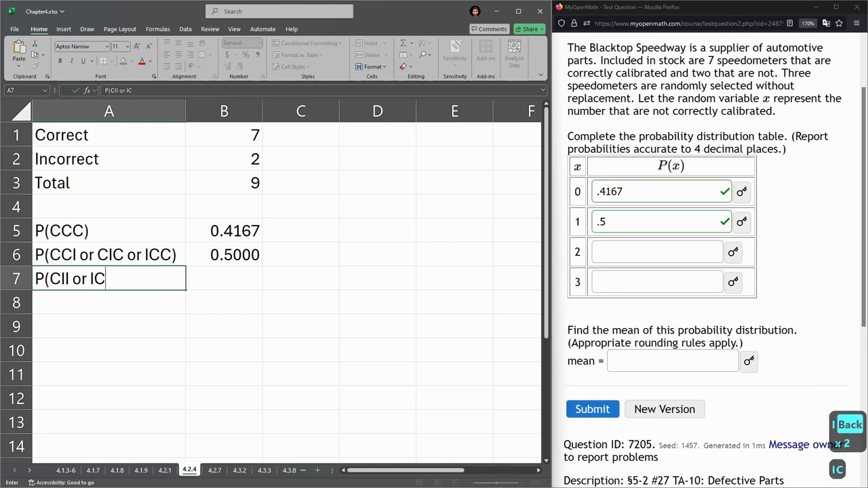
{"action": "type", "text": "or "}
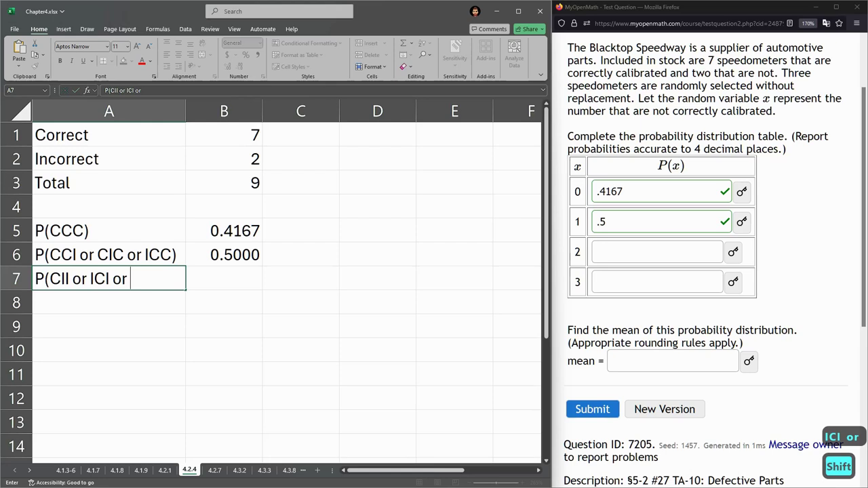
{"action": "type", "text": "IIC)"}
{"action": "key", "text": "Tab"}
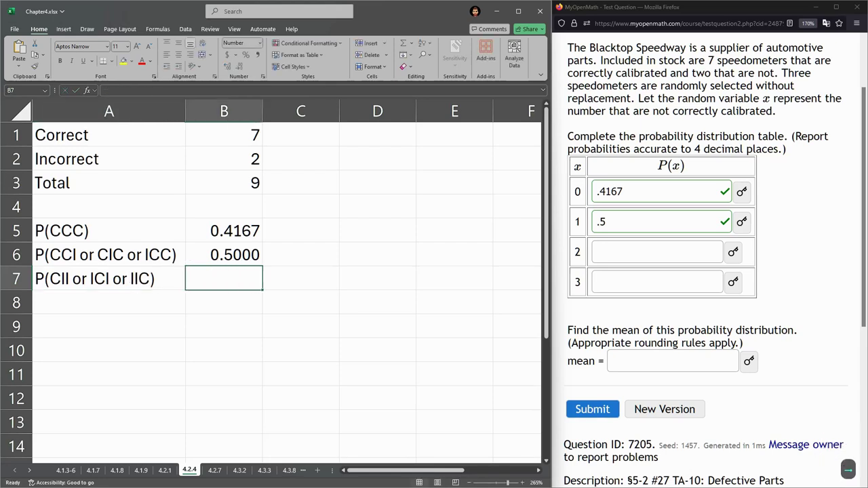
{"action": "type", "text": "="}
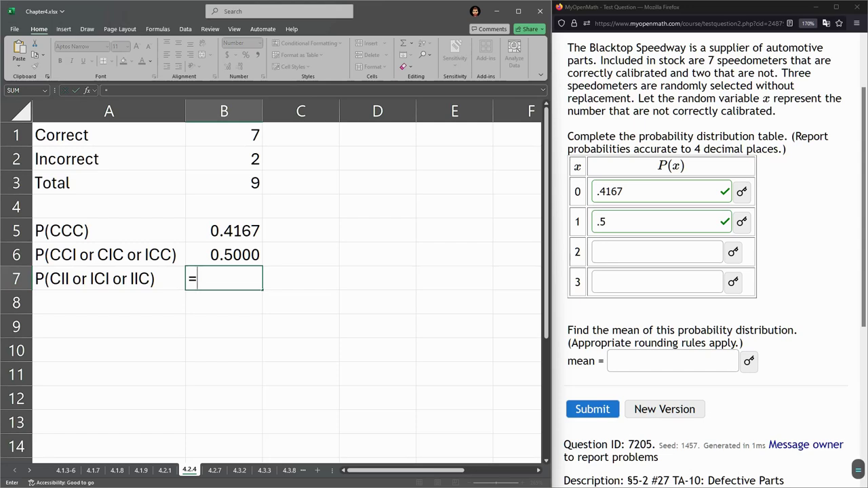
{"action": "key", "text": "Escape"}
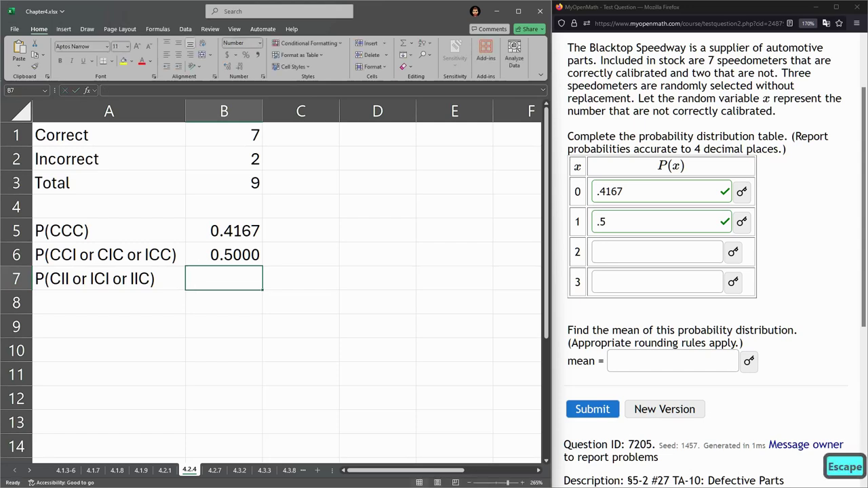
- Copy B6's probability formula text and paste it into cell B7 for editing
{"action": "double_click", "coordinate": [213, 256]}
{"action": "left_click_drag", "start_coordinate": [480, 255], "coordinate": [189, 255]}
{"action": "key", "text": "ctrl+c"}
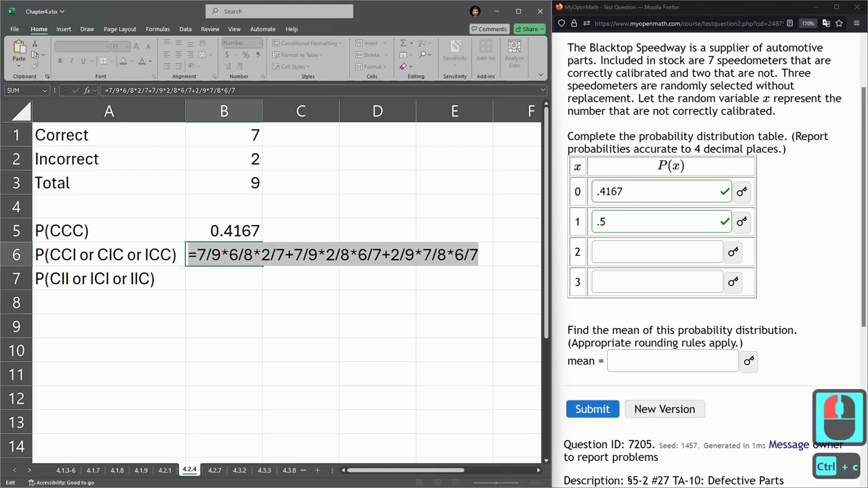
{"action": "double_click", "coordinate": [213, 279]}
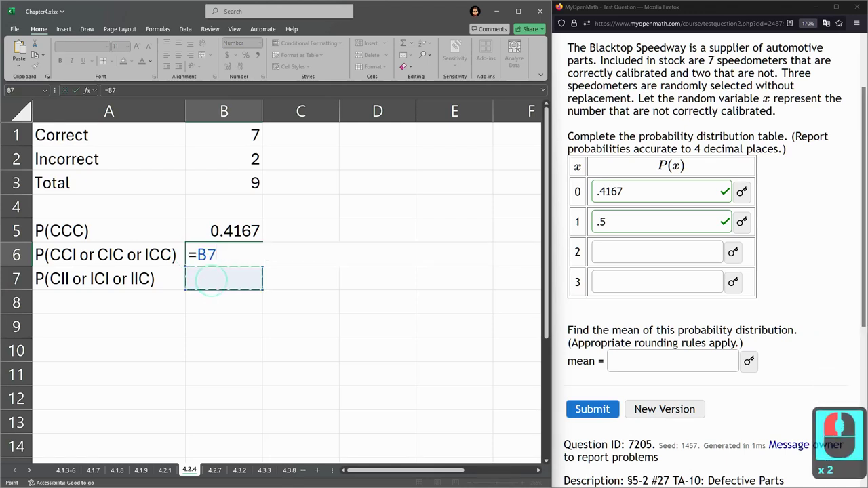
{"action": "key", "text": "Escape"}
{"action": "double_click", "coordinate": [211, 280]}
{"action": "key", "text": "ctrl+v"}
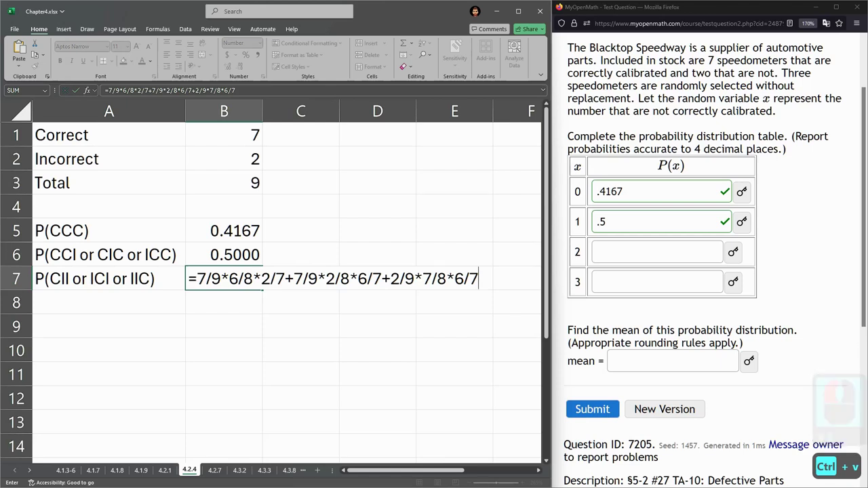
- Change the first two terms of the B7 formula to 7/9*2/8*1/7 and 2/9*7/8*1/7
{"action": "left_click_drag", "start_coordinate": [197, 279], "coordinate": [239, 278]}
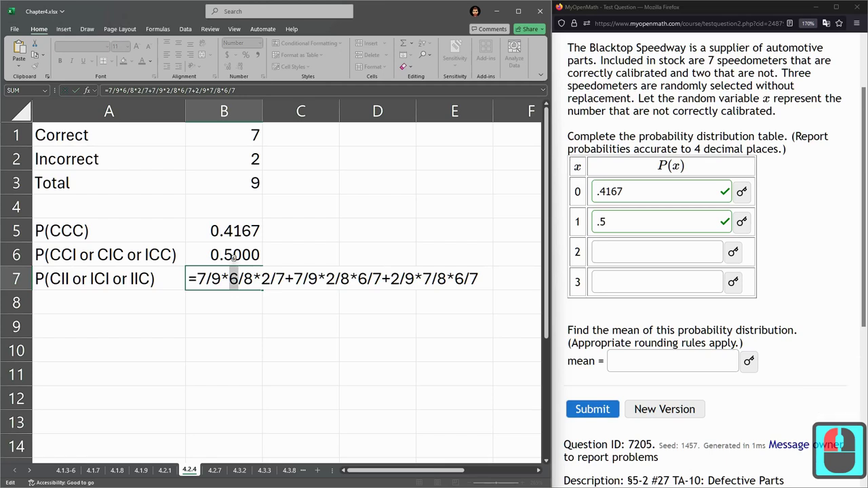
{"action": "type", "text": "2"}
{"action": "key", "text": "Right"}
{"action": "key", "text": "Right"}
{"action": "key", "text": "Right"}
{"action": "key", "text": "Right"}
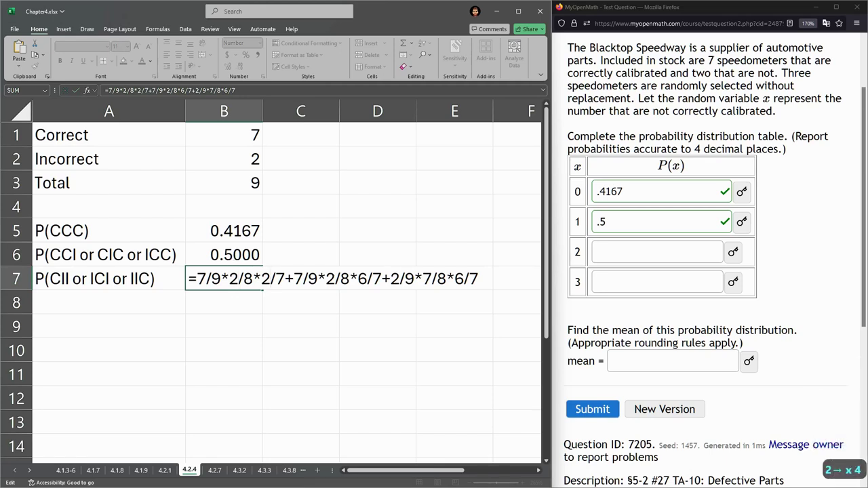
{"action": "key", "text": "BackSpace"}
{"action": "type", "text": "1"}
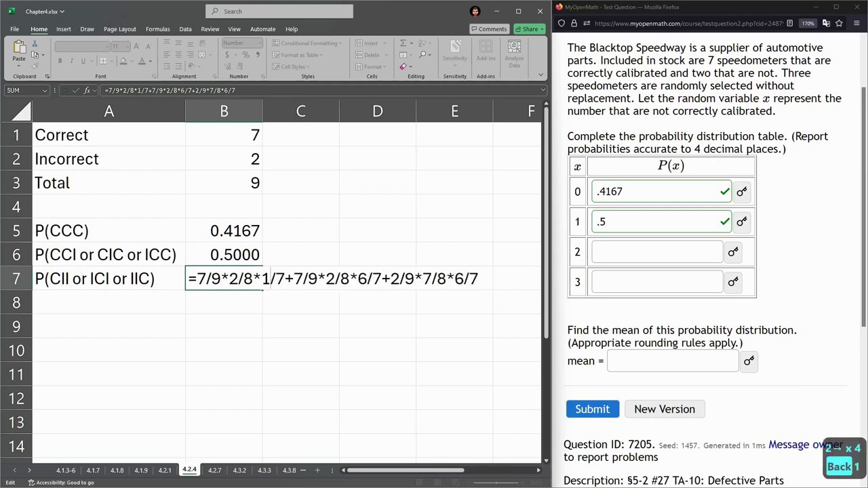
{"action": "left_click_drag", "start_coordinate": [293, 279], "coordinate": [382, 278]}
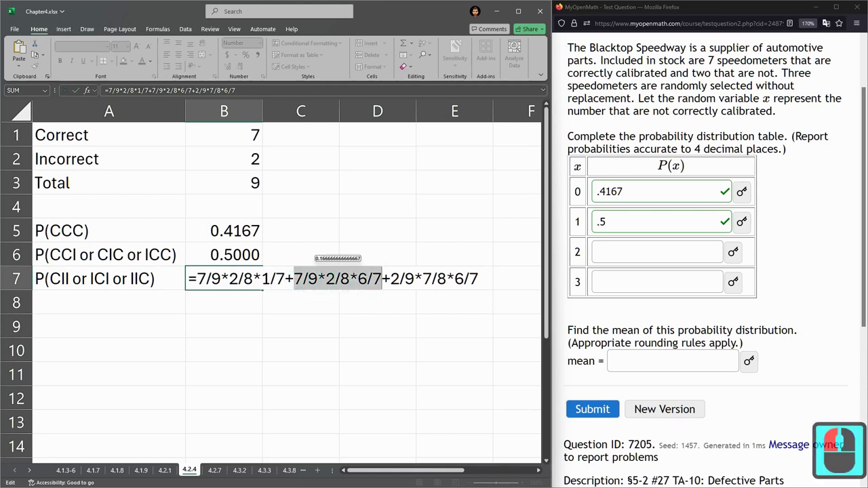
{"action": "double_click", "coordinate": [299, 279]}
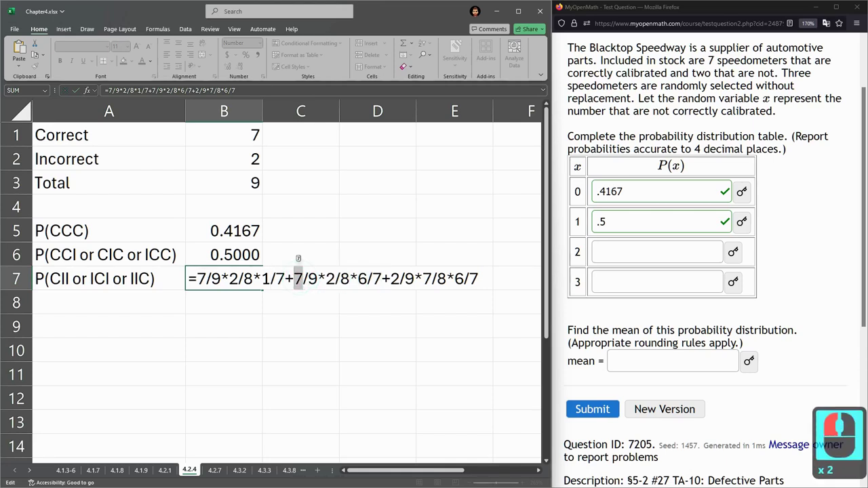
{"action": "type", "text": "2"}
{"action": "double_click", "coordinate": [313, 279]}
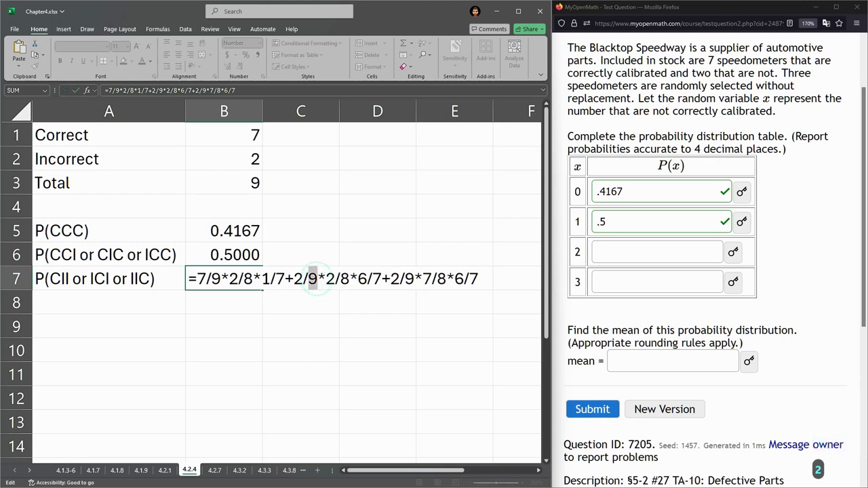
{"action": "double_click", "coordinate": [331, 279]}
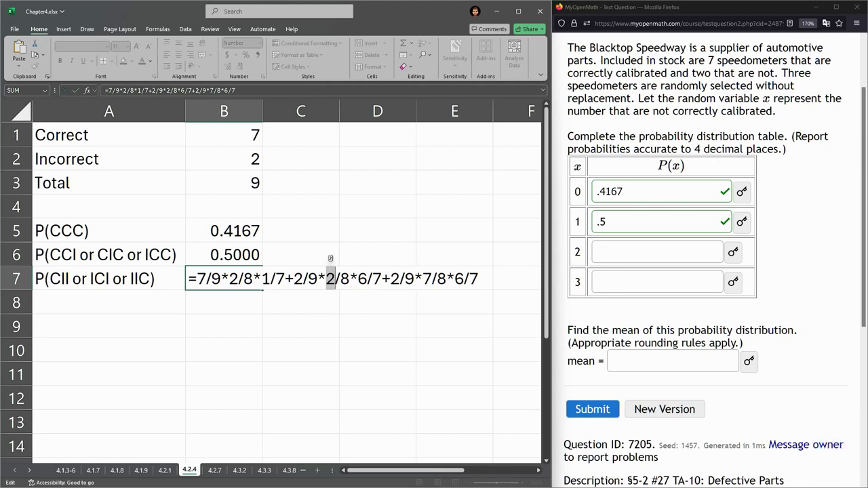
{"action": "type", "text": "7"}
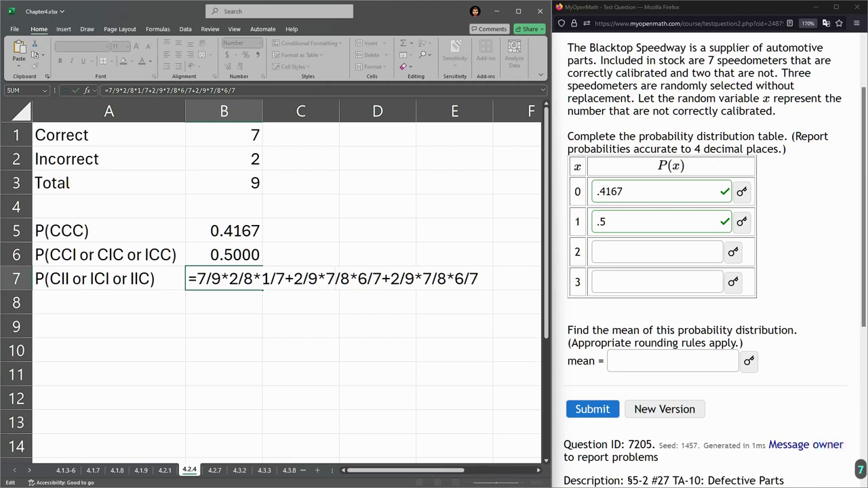
{"action": "double_click", "coordinate": [362, 279]}
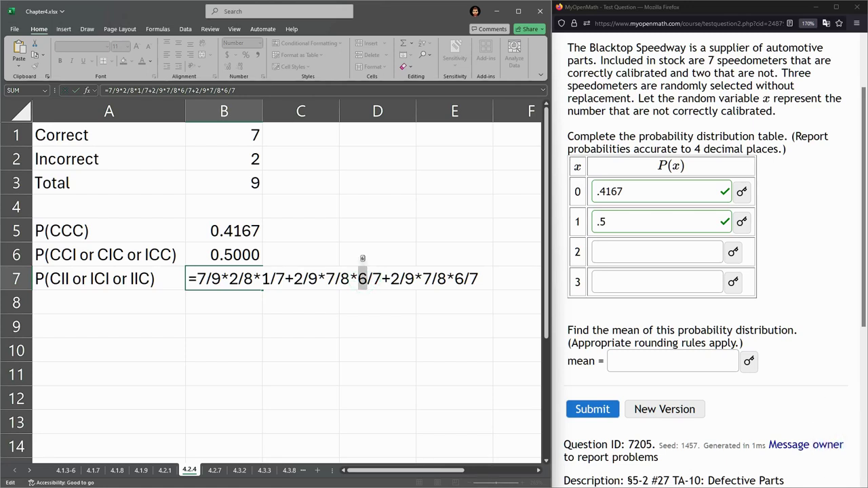
{"action": "type", "text": "1"}
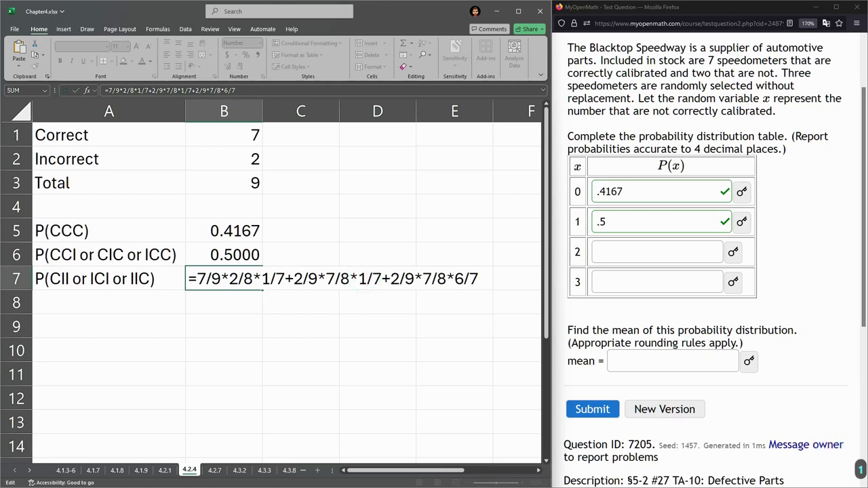
{"action": "double_click", "coordinate": [298, 278]}
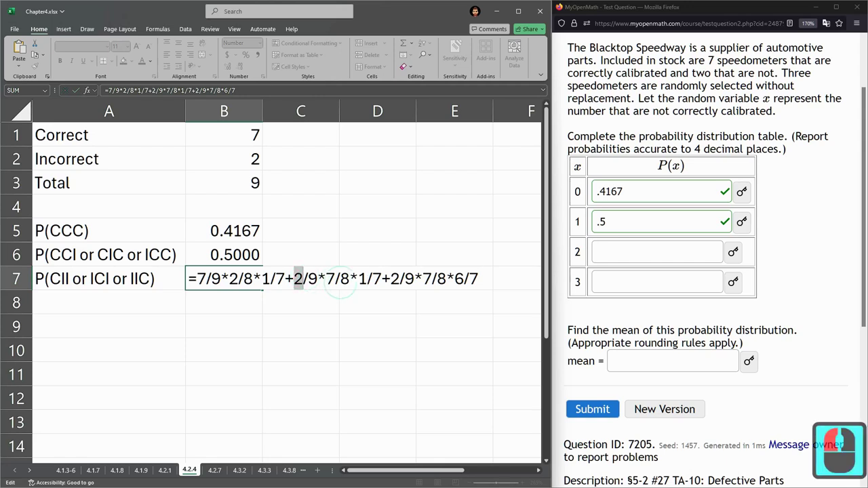
{"action": "double_click", "coordinate": [366, 278]}
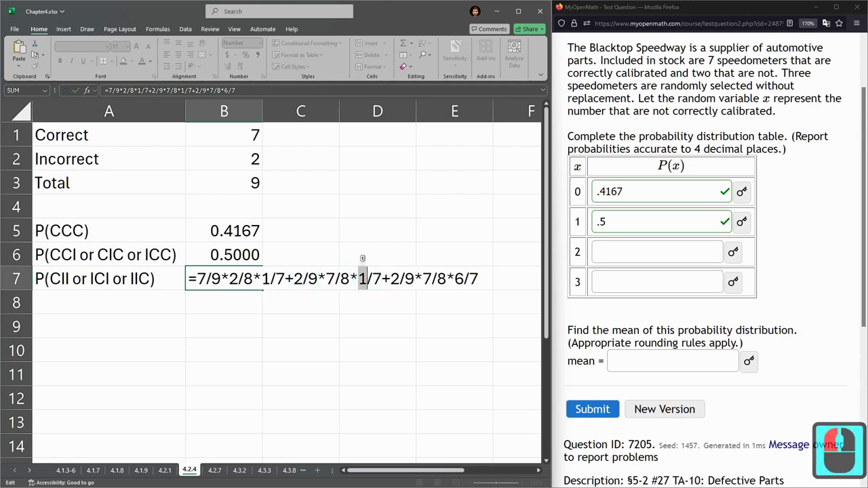
- Edit the third term to 2/9*1/8*7/7, finishing =7/9*2/8*1/7+2/9*7/8*1/7+2/9*1/8*7/7
{"action": "left_click", "coordinate": [392, 278]}
{"action": "left_click_drag", "start_coordinate": [392, 278], "coordinate": [446, 278]}
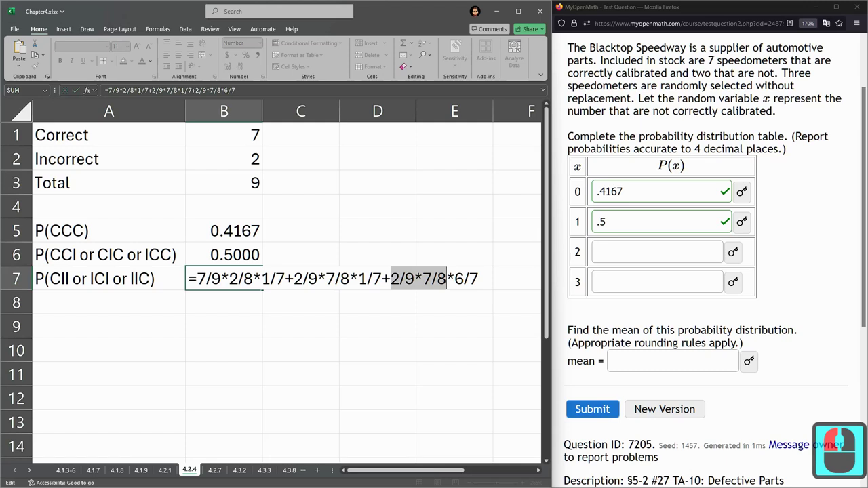
{"action": "double_click", "coordinate": [392, 279]}
{"action": "left_click_drag", "start_coordinate": [392, 278], "coordinate": [413, 278]}
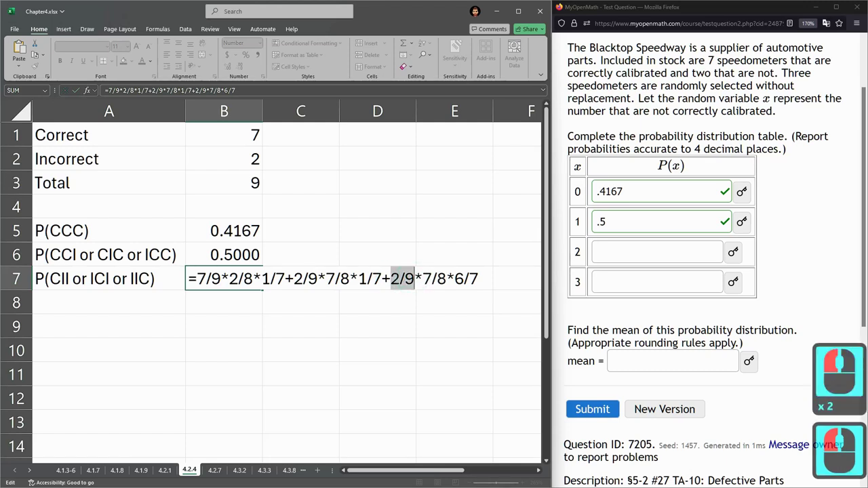
{"action": "left_click", "coordinate": [424, 278]}
{"action": "double_click", "coordinate": [426, 278]}
{"action": "type", "text": "1"}
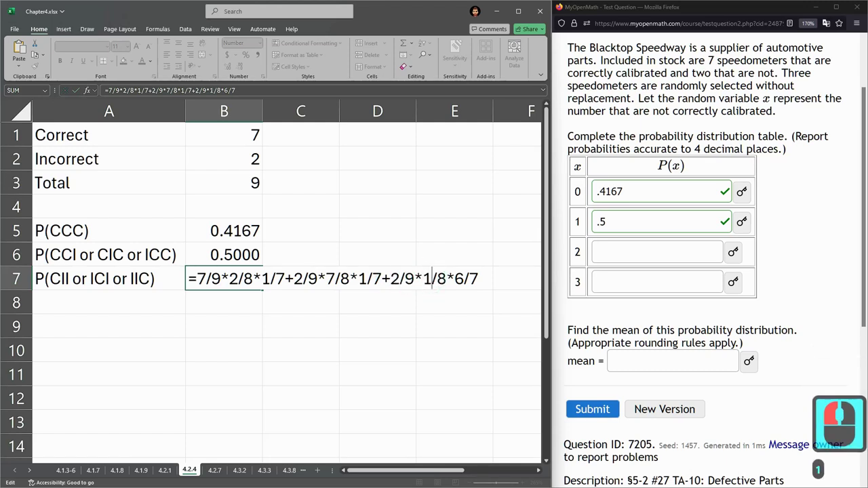
{"action": "double_click", "coordinate": [442, 278]}
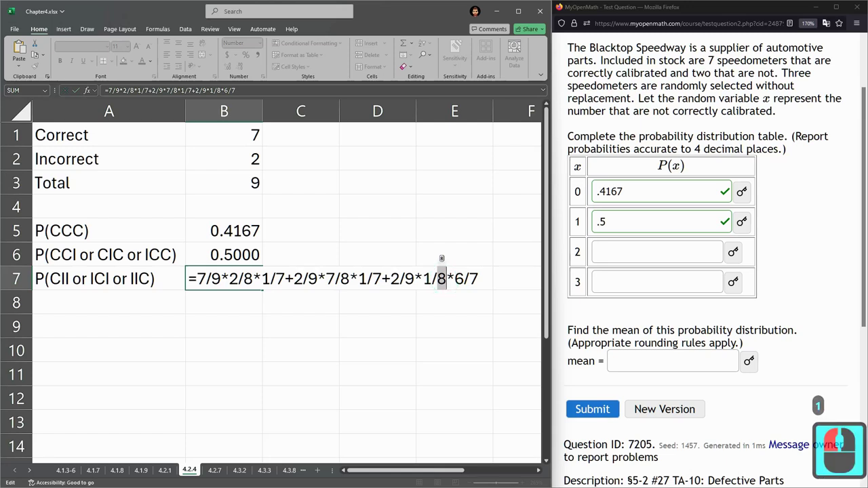
{"action": "left_click", "coordinate": [458, 278]}
{"action": "double_click", "coordinate": [458, 278]}
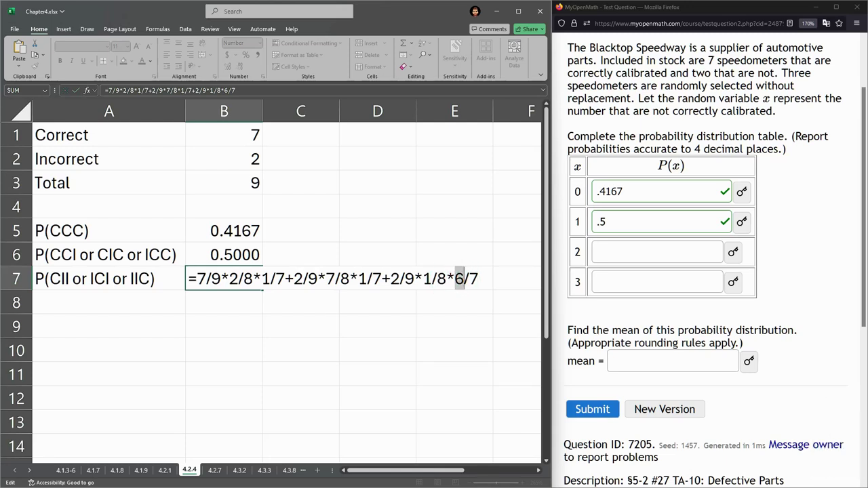
{"action": "type", "text": "7"}
{"action": "left_click_drag", "start_coordinate": [455, 278], "coordinate": [479, 279]}
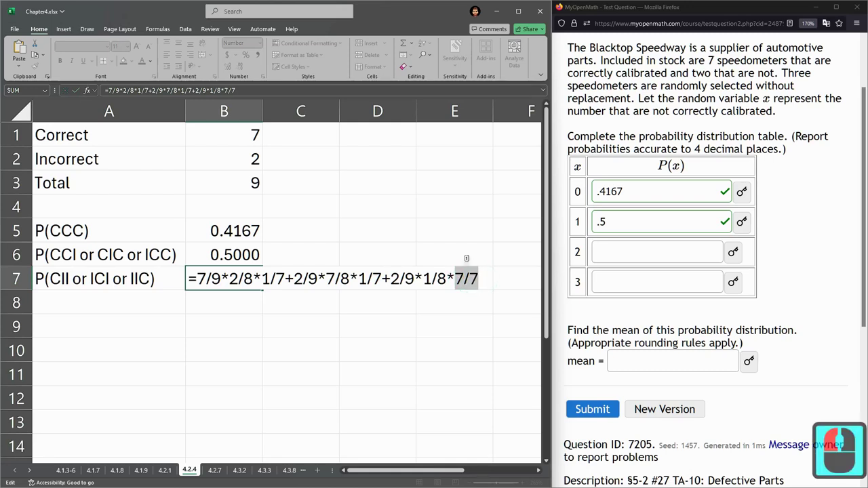
{"action": "left_click_drag", "start_coordinate": [390, 279], "coordinate": [445, 278]}
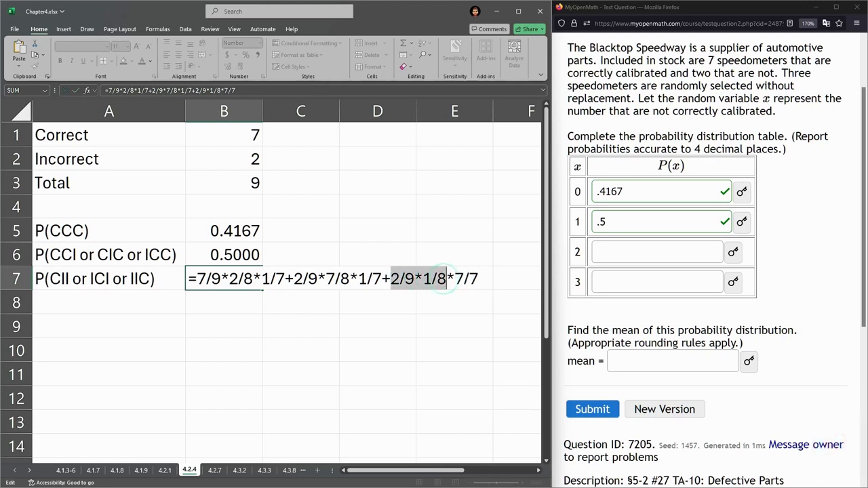
{"action": "left_click", "coordinate": [478, 278]}
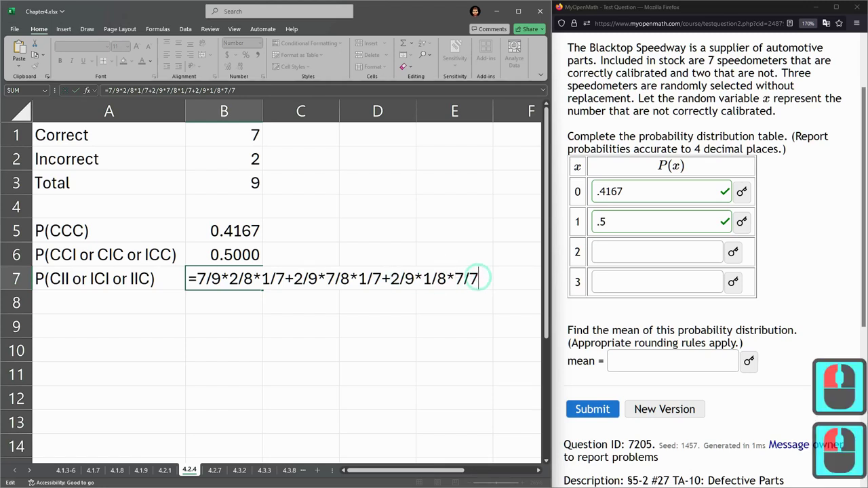
{"action": "left_click", "coordinate": [478, 279]}
{"action": "left_click_drag", "start_coordinate": [391, 278], "coordinate": [445, 279]}
{"action": "left_click", "coordinate": [478, 279]}
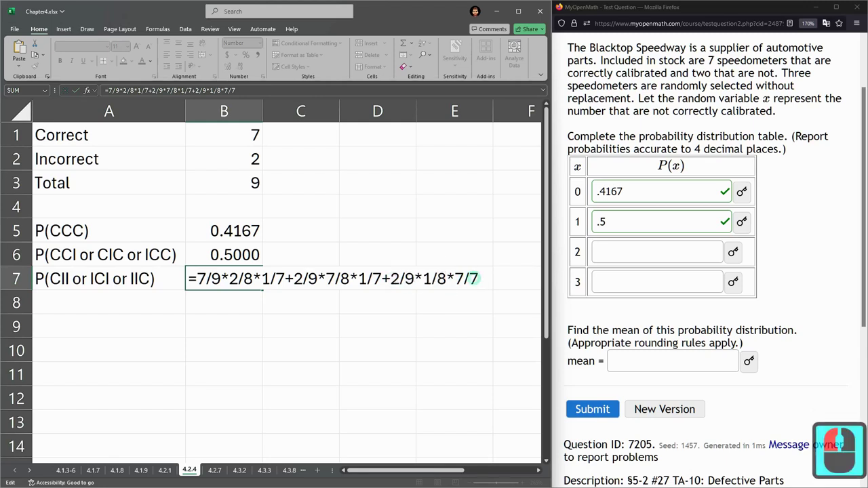
{"action": "left_click", "coordinate": [478, 279]}
{"action": "left_click", "coordinate": [478, 279]}
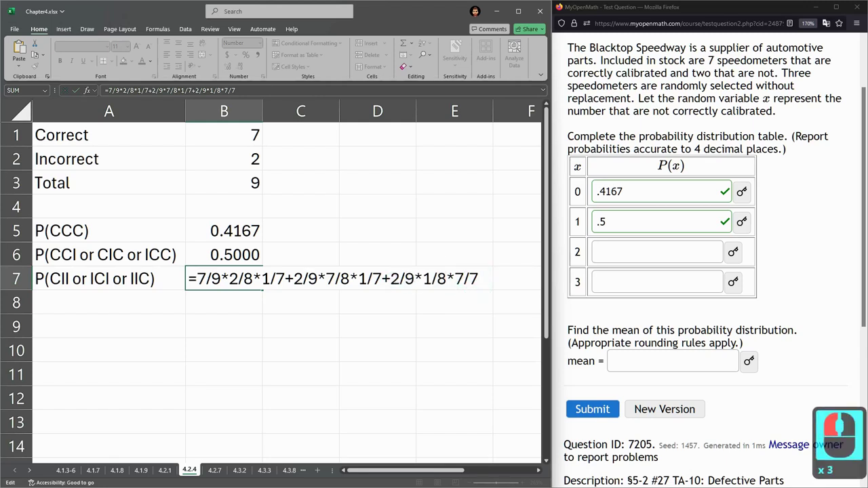
- Commit B7, then enter .0833 as P(x) for x = 2 in MyOpenMath and submit
{"action": "key", "text": "Return"}
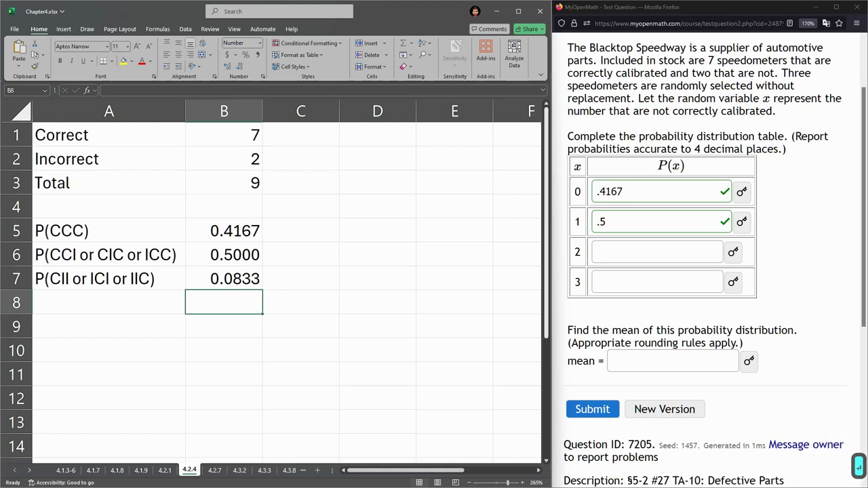
{"action": "left_click", "coordinate": [603, 252]}
{"action": "type", "text": "."}
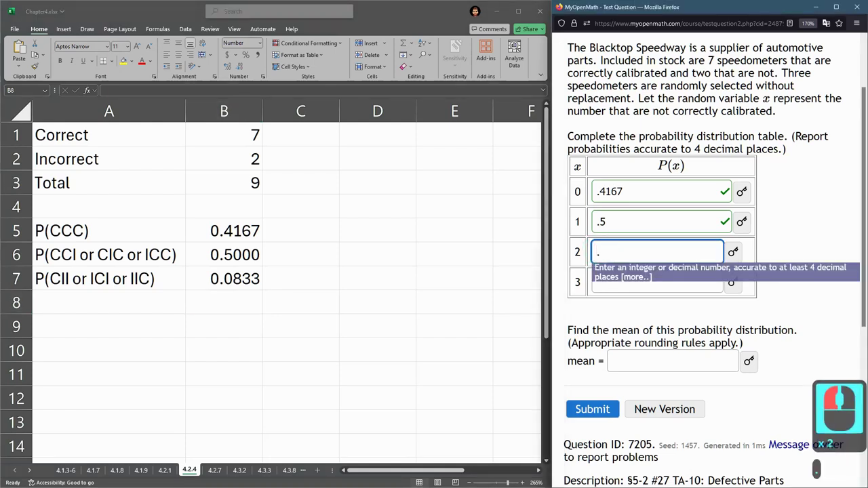
{"action": "type", "text": "8"}
{"action": "key", "text": "BackSpace"}
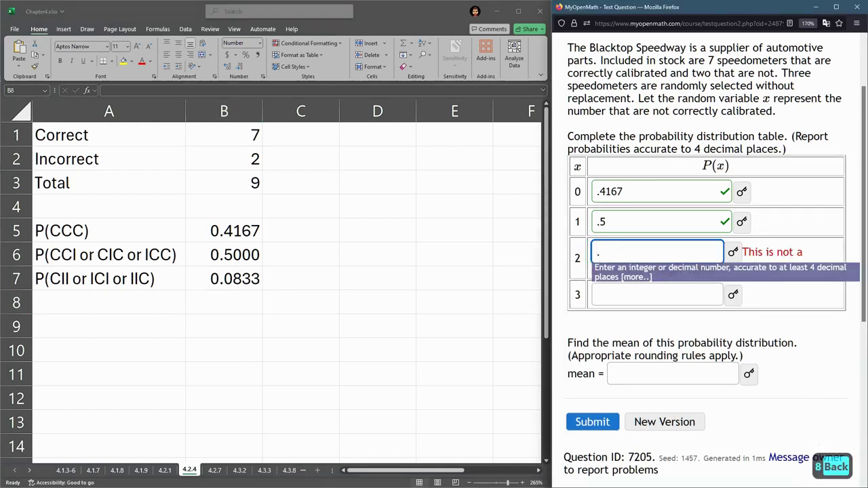
{"action": "type", "text": "0833"}
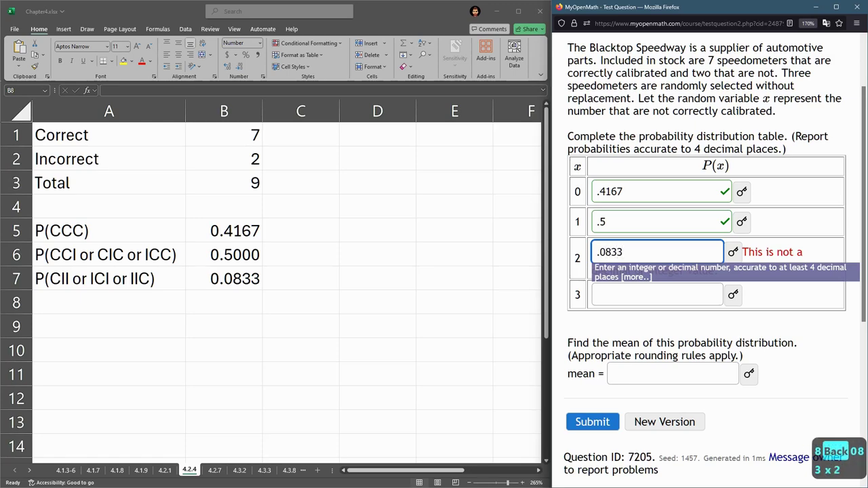
{"action": "left_click", "coordinate": [717, 332]}
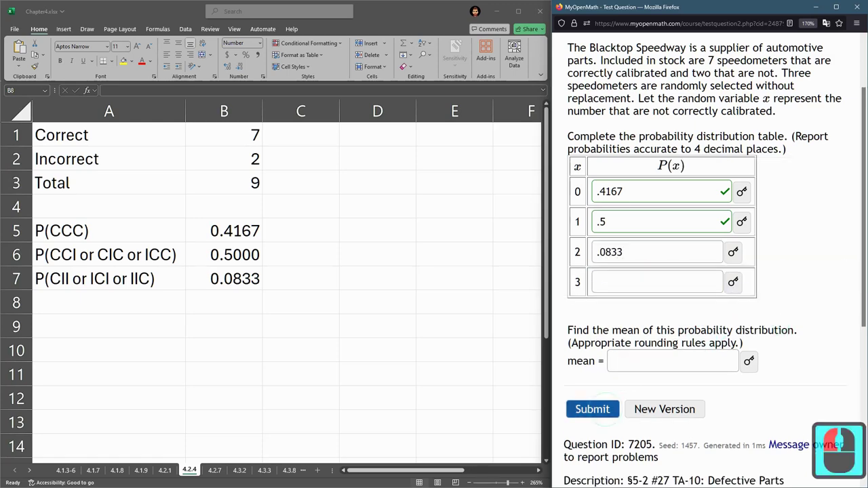
{"action": "left_click", "coordinate": [623, 323]}
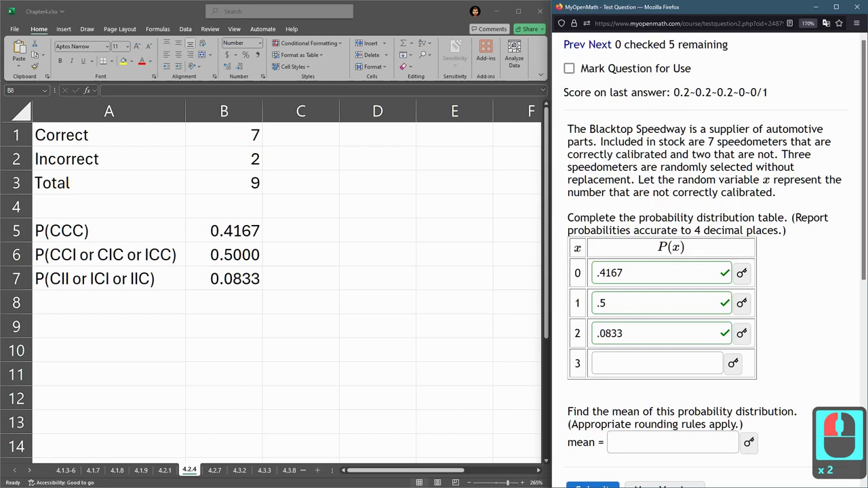
{"action": "left_click", "coordinate": [636, 333]}
{"action": "left_click", "coordinate": [769, 306]}
- Type the label P(III) in cell A8
{"action": "double_click", "coordinate": [578, 363]}
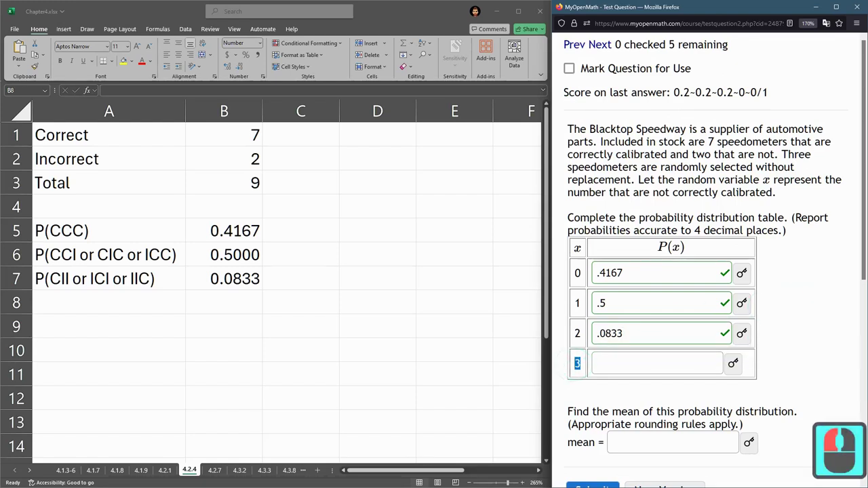
{"action": "left_click", "coordinate": [120, 300]}
{"action": "left_click", "coordinate": [120, 301]}
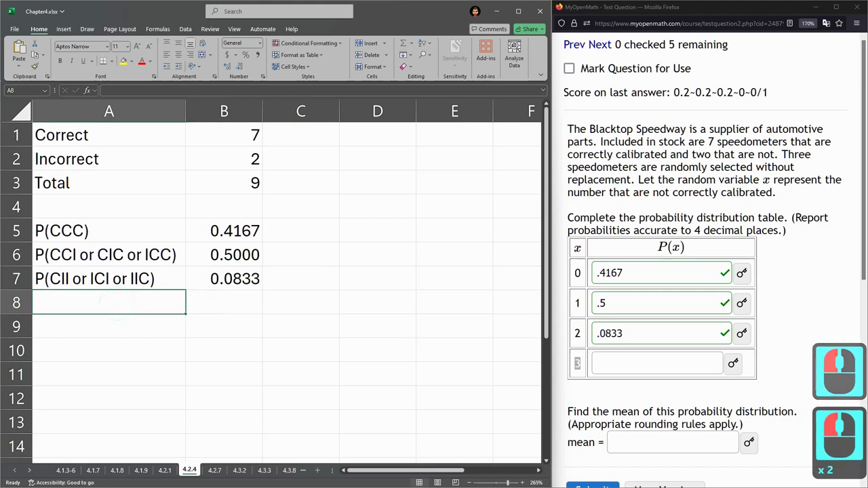
{"action": "type", "text": "P("}
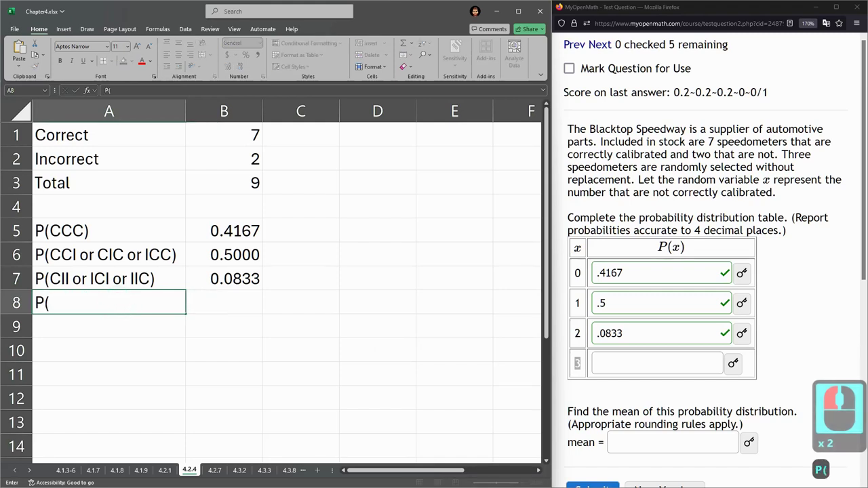
{"action": "type", "text": "III"}
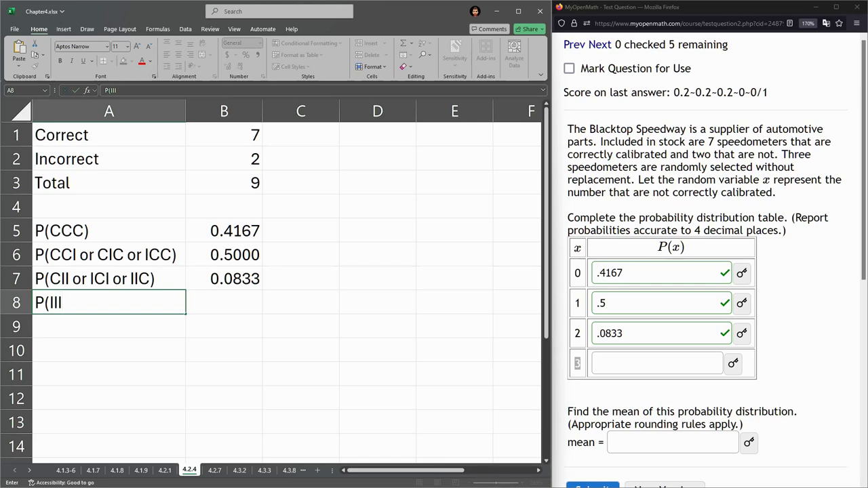
{"action": "type", "text": ")"}
{"action": "left_click", "coordinate": [102, 230]}
- Copy the P(CCC) formula from B5 and paste it into B8
{"action": "left_click", "coordinate": [203, 238]}
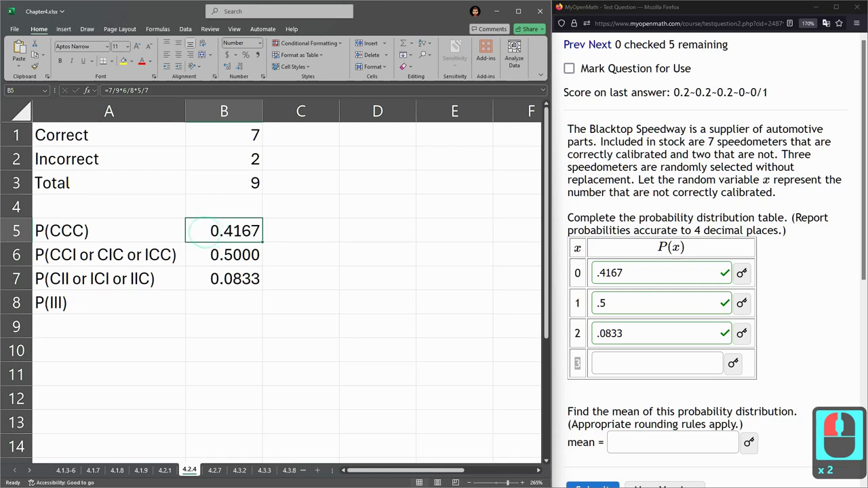
{"action": "double_click", "coordinate": [206, 230]}
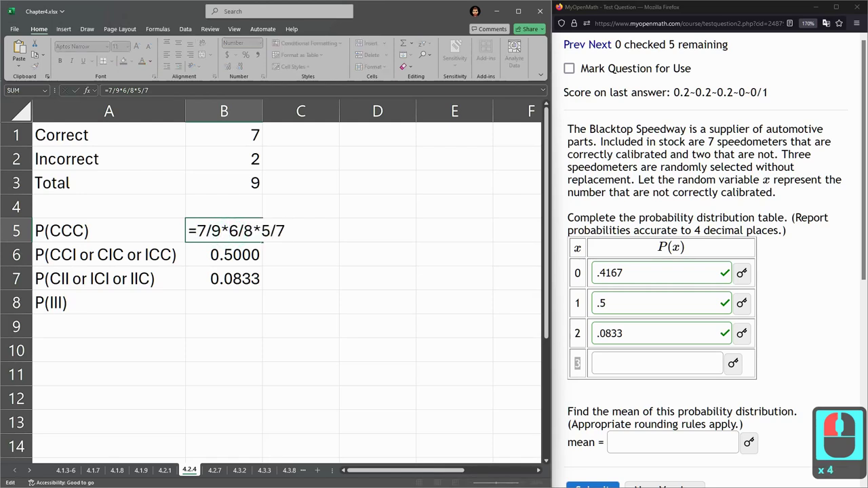
{"action": "left_click_drag", "start_coordinate": [285, 231], "coordinate": [179, 232]}
{"action": "key", "text": "ctrl+c"}
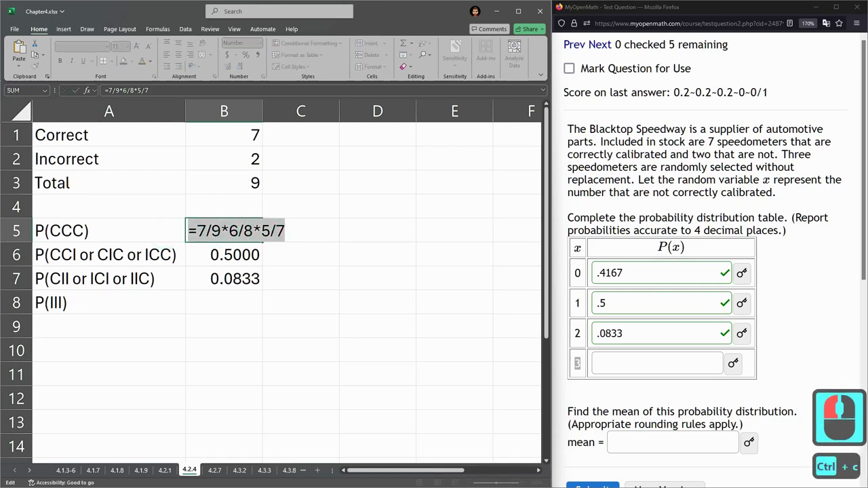
{"action": "left_click", "coordinate": [207, 298]}
{"action": "key", "text": "Escape"}
{"action": "key", "text": "Escape"}
{"action": "left_click", "coordinate": [206, 298]}
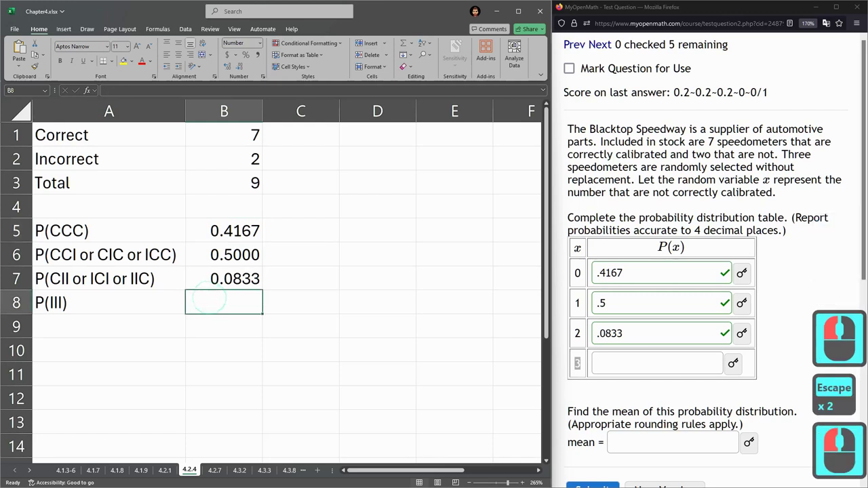
{"action": "key", "text": "ctrl+v"}
- Edit B8's formula to =2/9*1/8*0/7 and commit it, giving 0.0000
{"action": "double_click", "coordinate": [209, 301]}
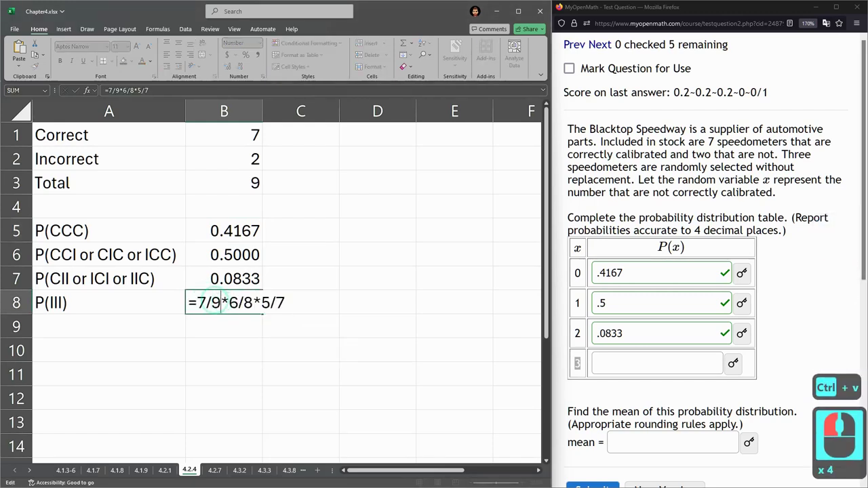
{"action": "left_click_drag", "start_coordinate": [207, 302], "coordinate": [197, 302]}
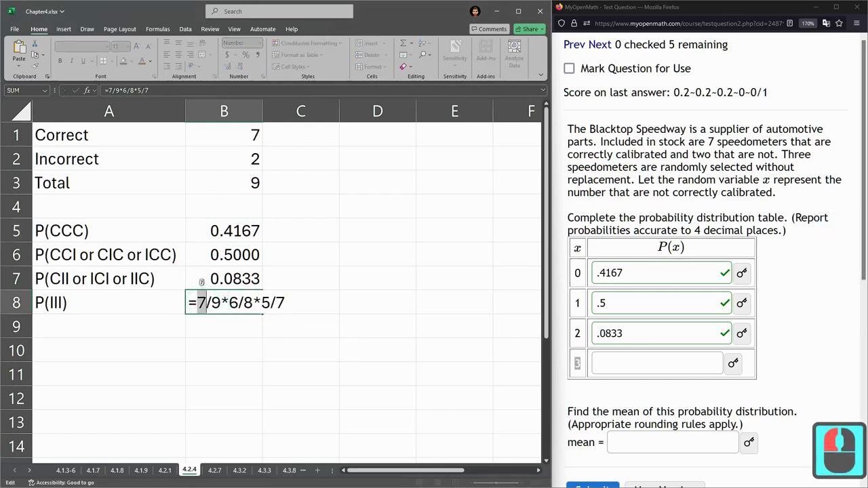
{"action": "type", "text": "2"}
{"action": "key", "text": "Right"}
{"action": "key", "text": "Right"}
{"action": "key", "text": "Right"}
{"action": "key", "text": "Right"}
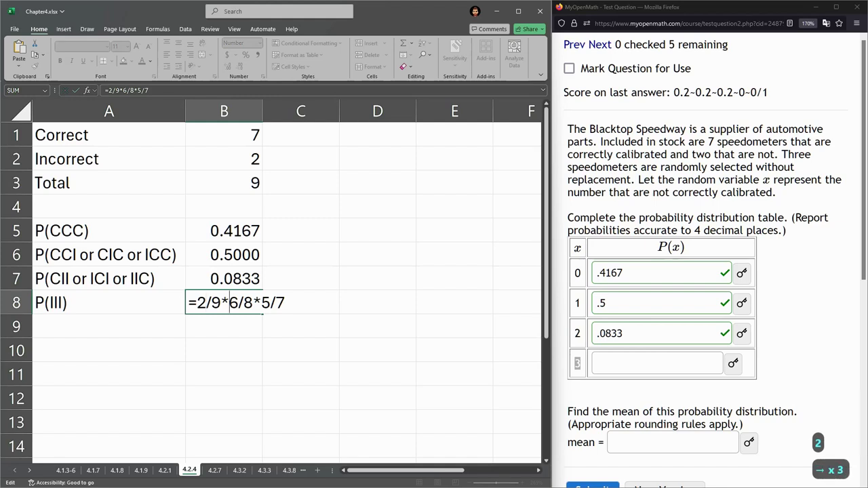
{"action": "key", "text": "BackSpace"}
{"action": "type", "text": "1"}
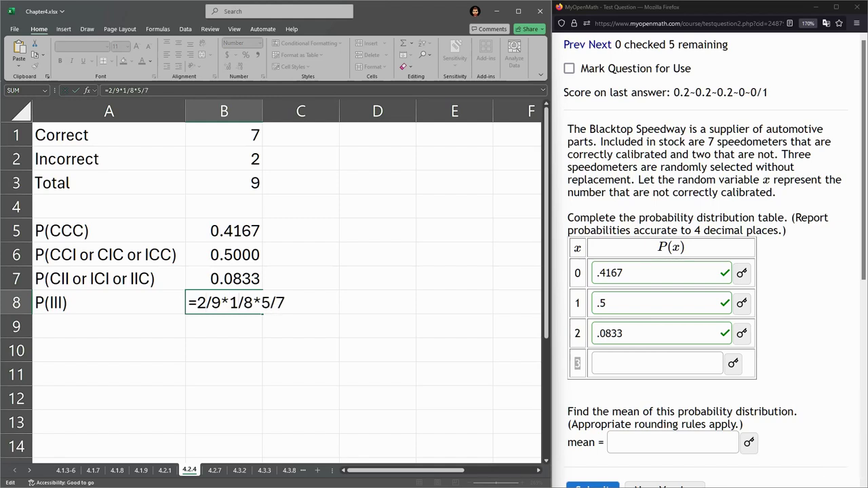
{"action": "key", "text": "Right"}
{"action": "key", "text": "Right"}
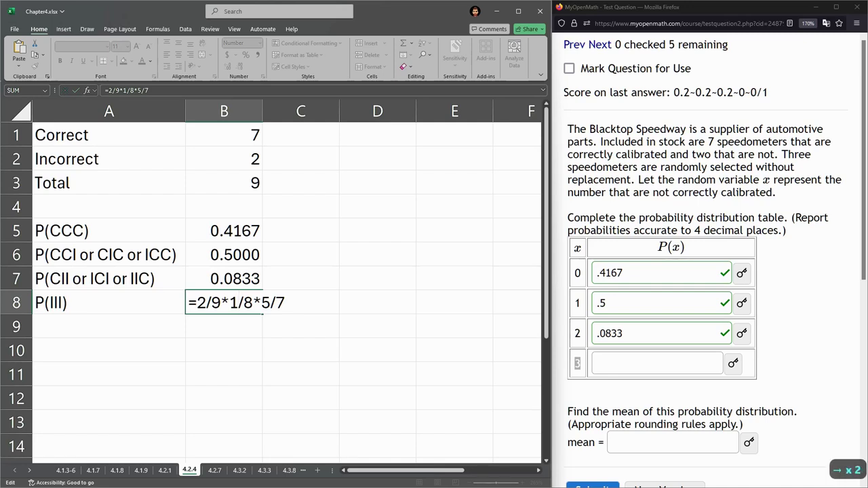
{"action": "key", "text": "BackSpace"}
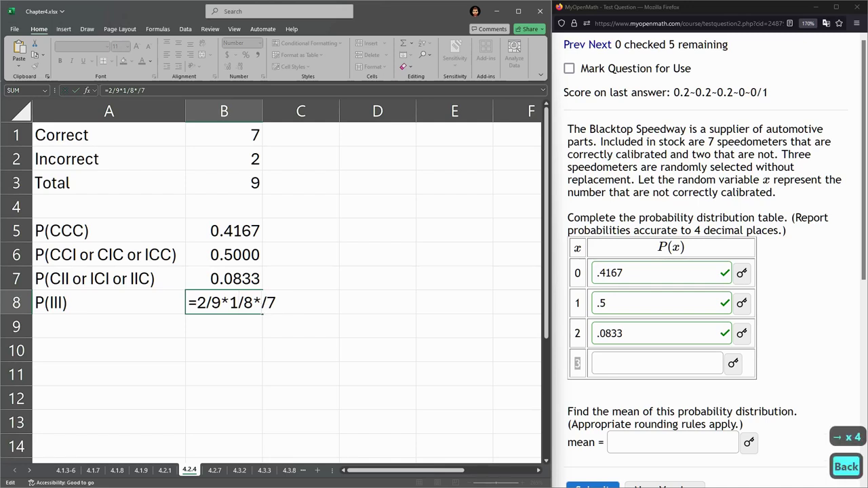
{"action": "type", "text": "0"}
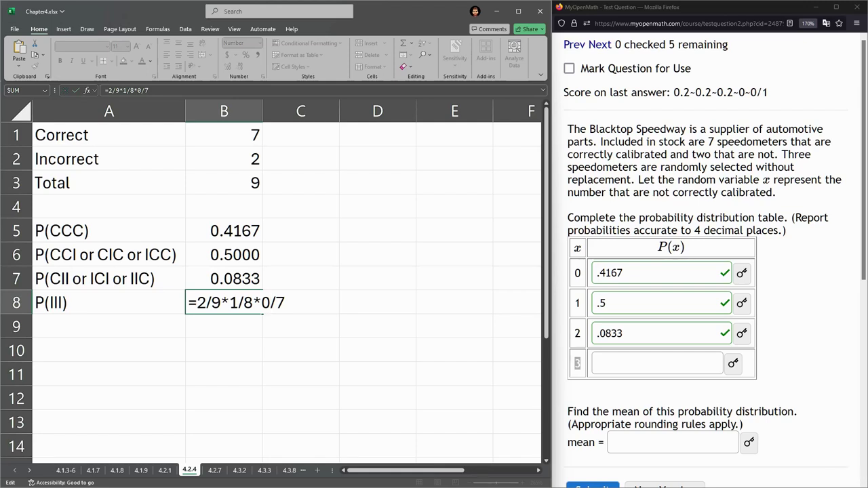
{"action": "key", "text": "Left"}
{"action": "key", "text": "Return"}
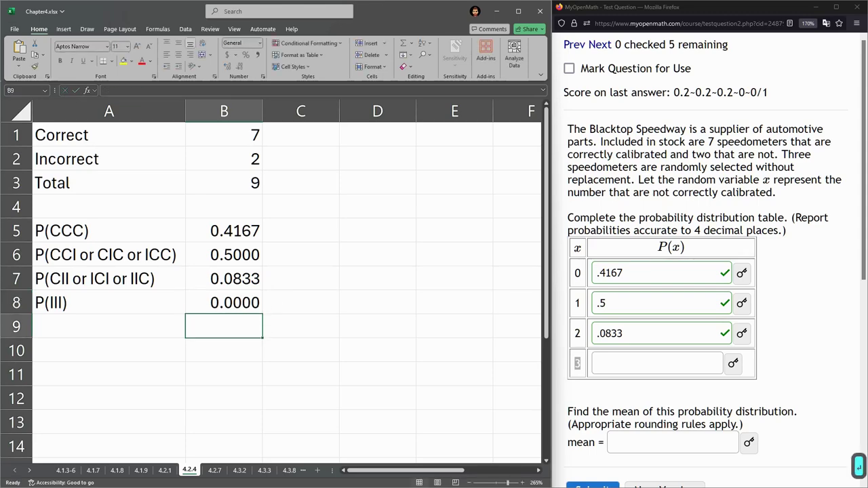
- Enter 0 as P(x) for x = 3 in MyOpenMath and submit the answers
{"action": "left_click", "coordinate": [630, 363]}
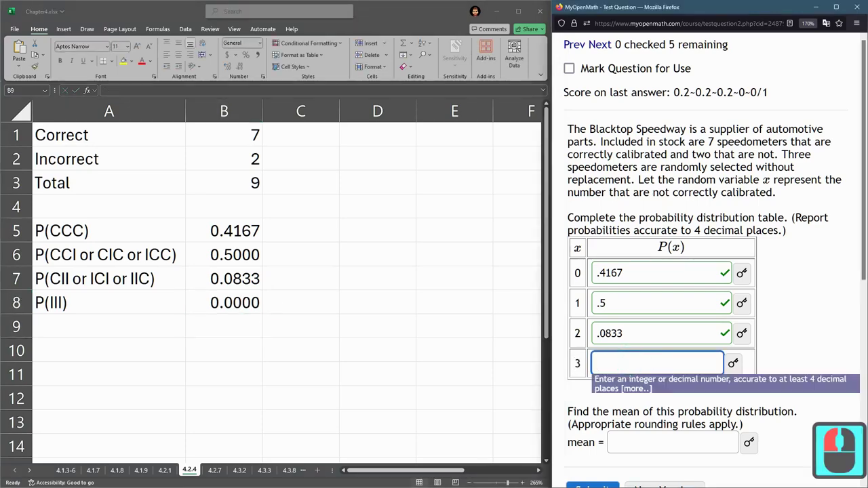
{"action": "type", "text": "0"}
{"action": "scroll", "coordinate": [775, 332], "scroll_direction": "down", "scroll_amount": 2}
{"action": "left_click", "coordinate": [590, 328]}
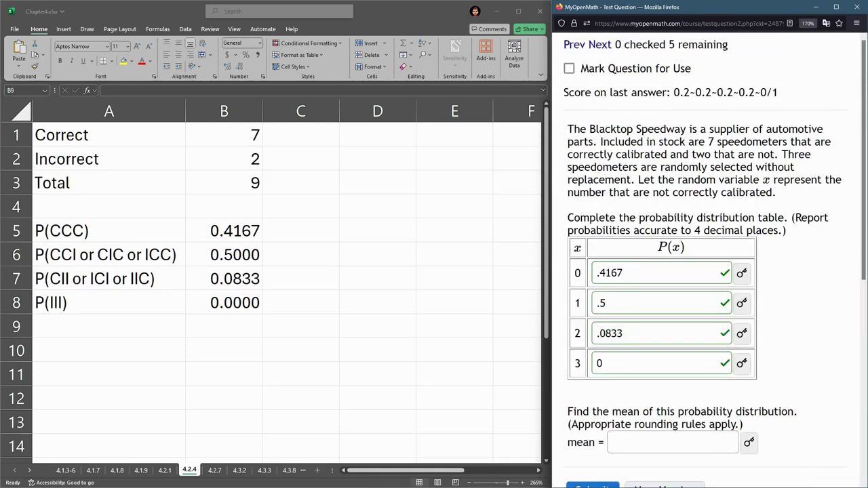
{"action": "left_click", "coordinate": [136, 207]}
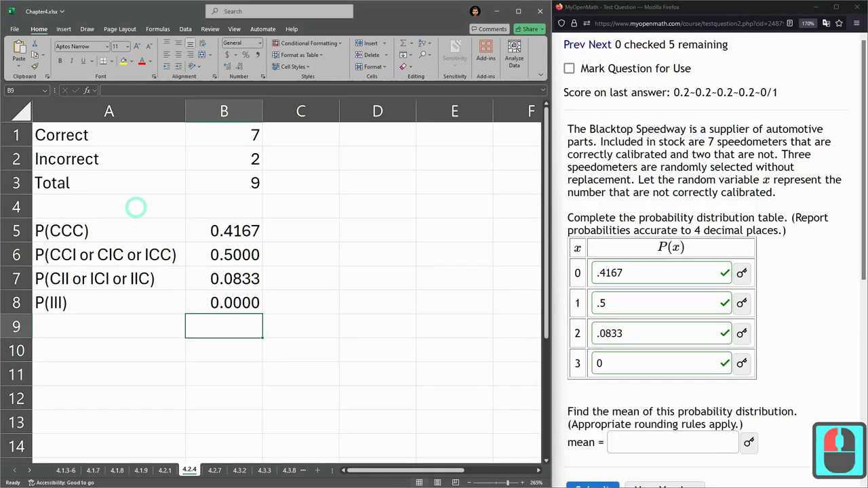
- Type the headings x, P(x) and x*P(x) into A4, B4 and C4
{"action": "left_click", "coordinate": [135, 207]}
{"action": "left_click", "coordinate": [136, 207]}
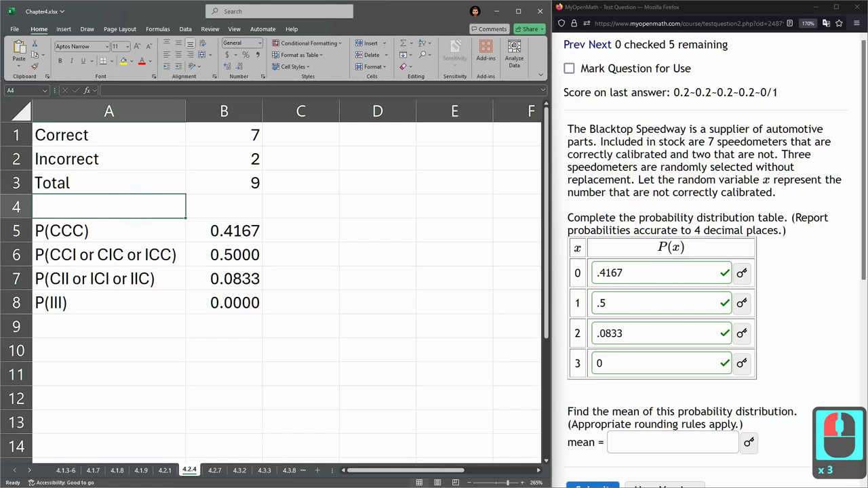
{"action": "type", "text": "x"}
{"action": "key", "text": "Tab"}
{"action": "type", "text": "P(x)"}
{"action": "key", "text": "Tab"}
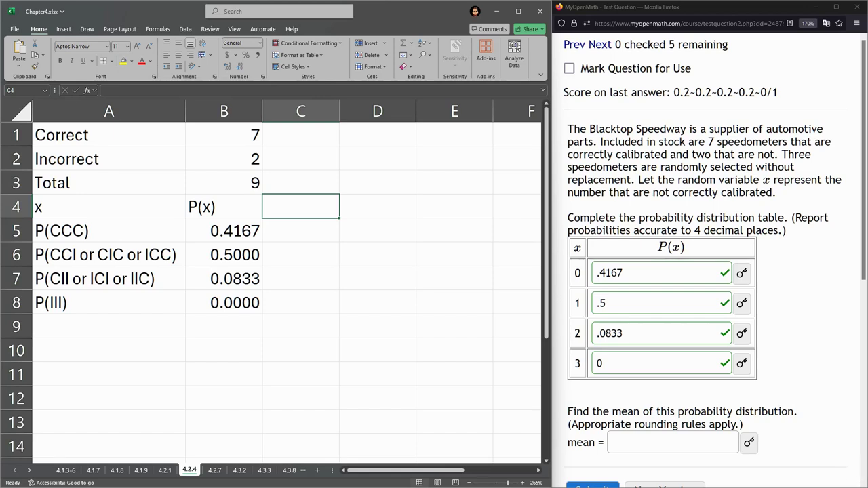
{"action": "double_click", "coordinate": [580, 442]}
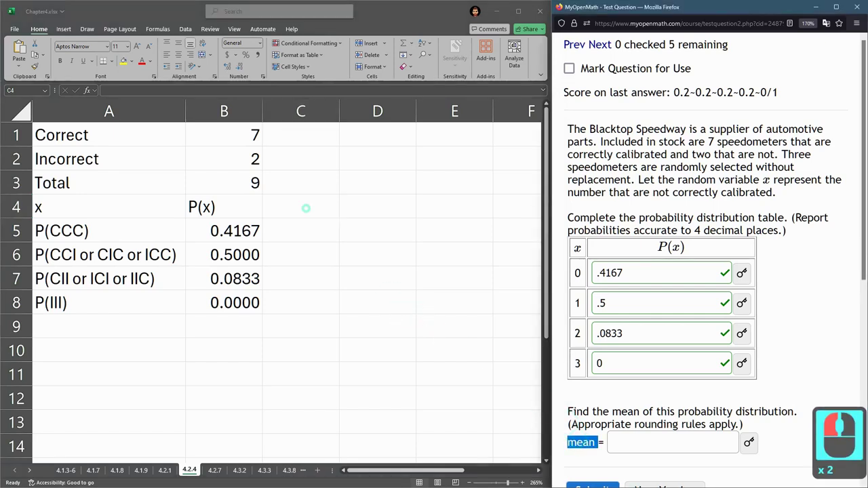
{"action": "left_click", "coordinate": [302, 207]}
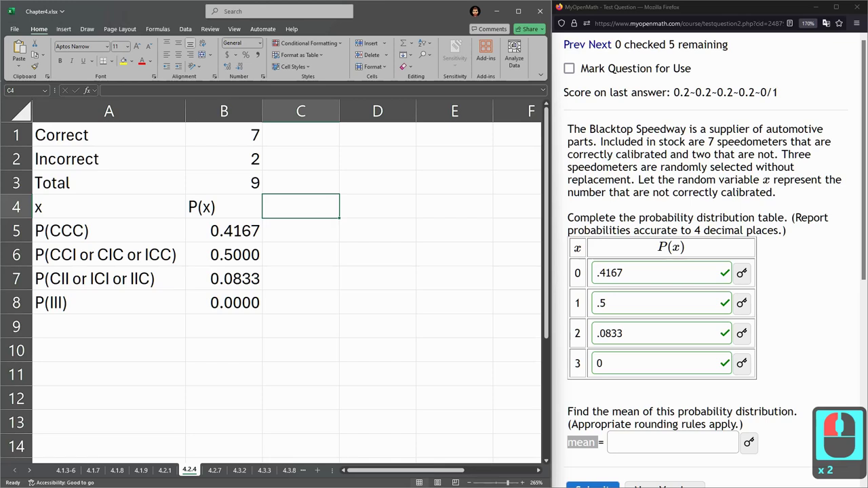
{"action": "type", "text": "x*"}
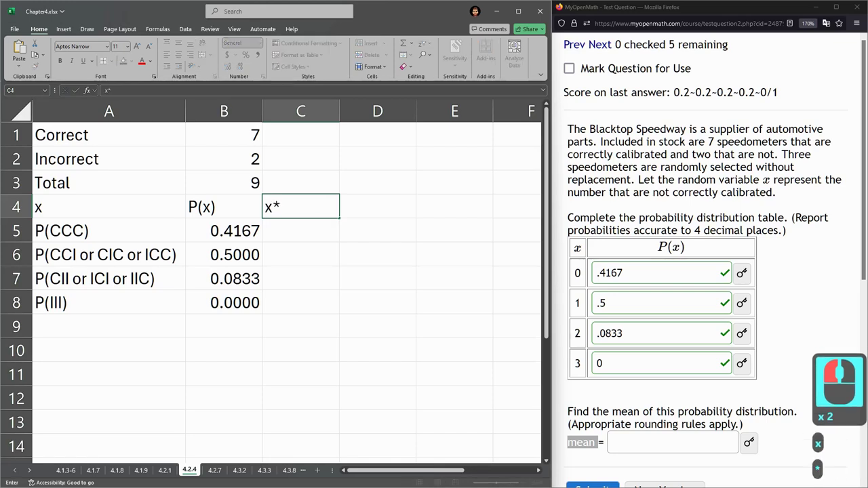
{"action": "type", "text": "P(x)"}
{"action": "key", "text": "Return"}
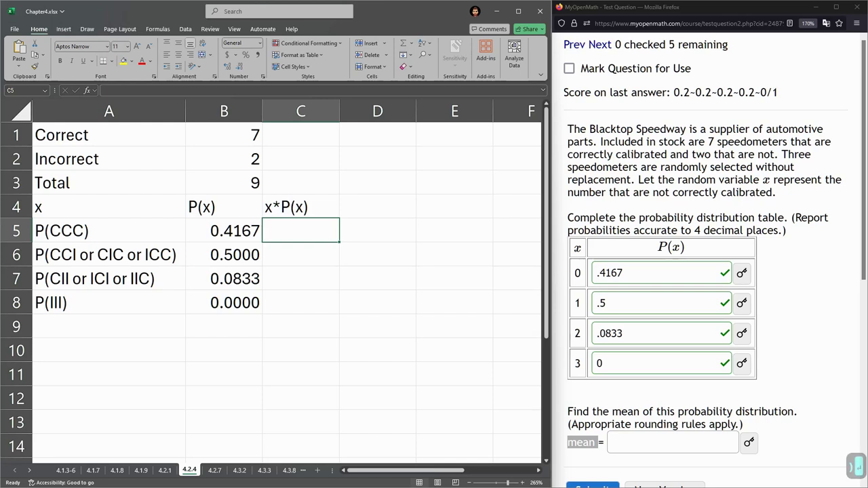
{"action": "type", "text": "="}
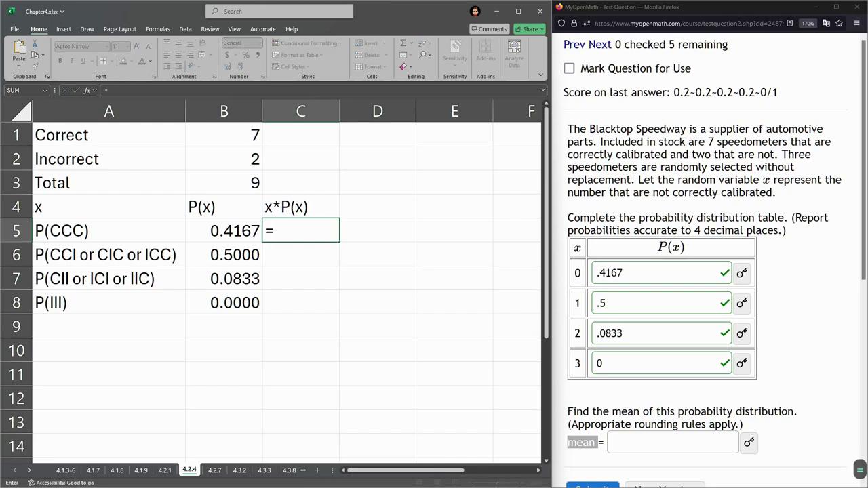
{"action": "key", "text": "BackSpace"}
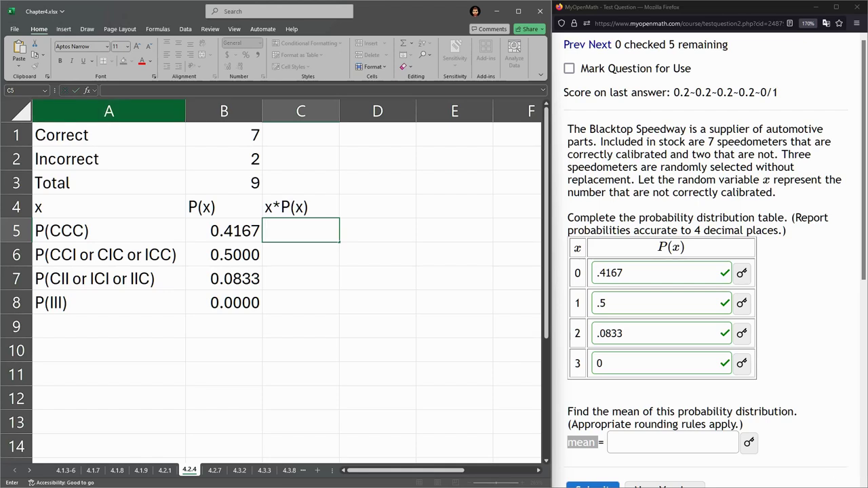
{"action": "key", "text": "Escape"}
- Insert a new column before A and enter x values 0, 1, 2, 3 in A5:A8
{"action": "left_click", "coordinate": [213, 182]}
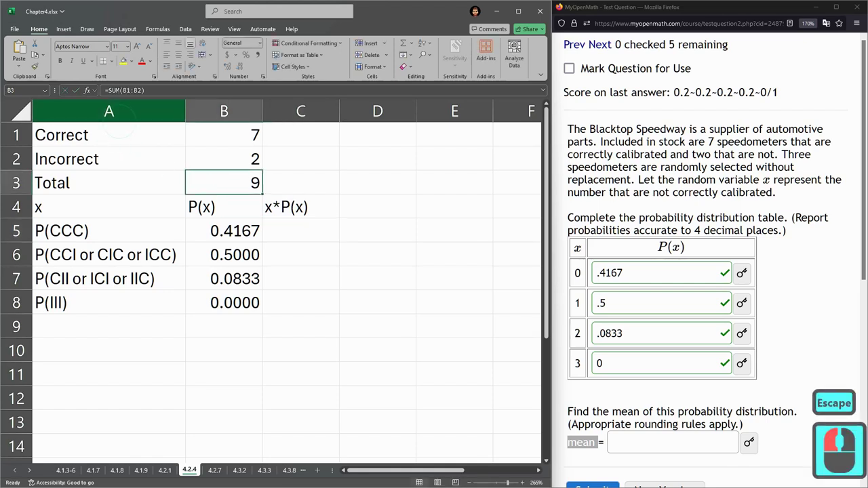
{"action": "left_click", "coordinate": [115, 112]}
{"action": "right_click", "coordinate": [124, 114]}
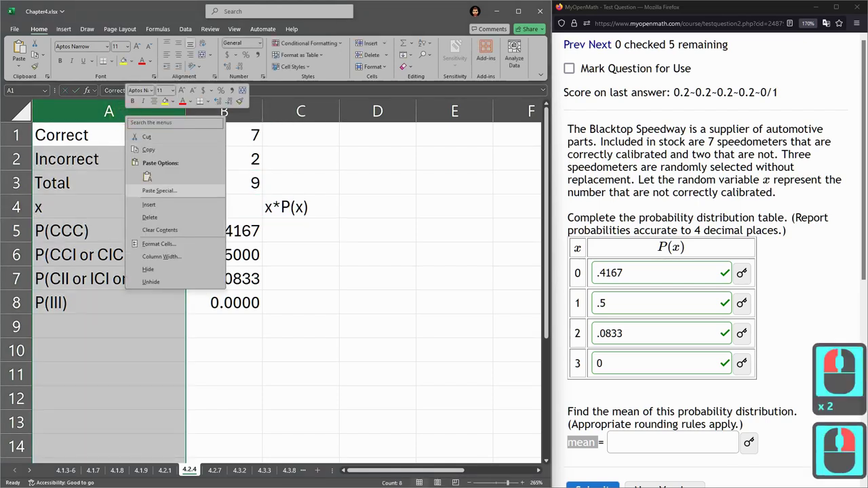
{"action": "left_click", "coordinate": [149, 204]}
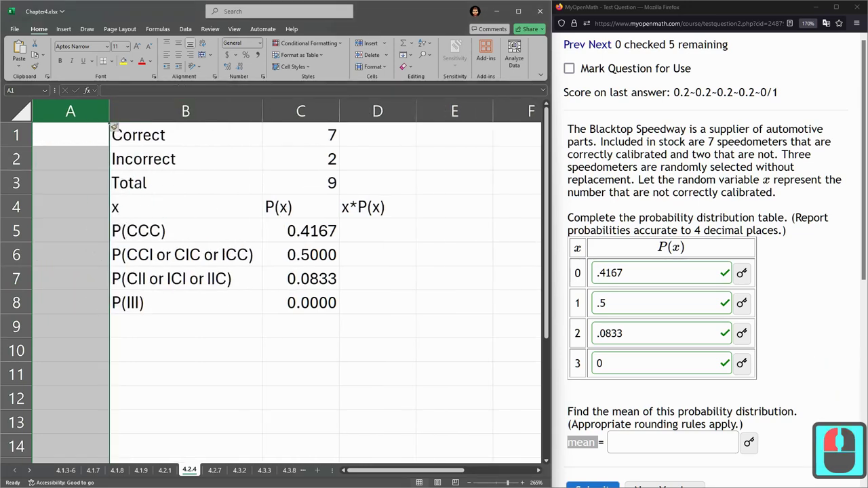
{"action": "left_click", "coordinate": [89, 230]}
{"action": "type", "text": "0"}
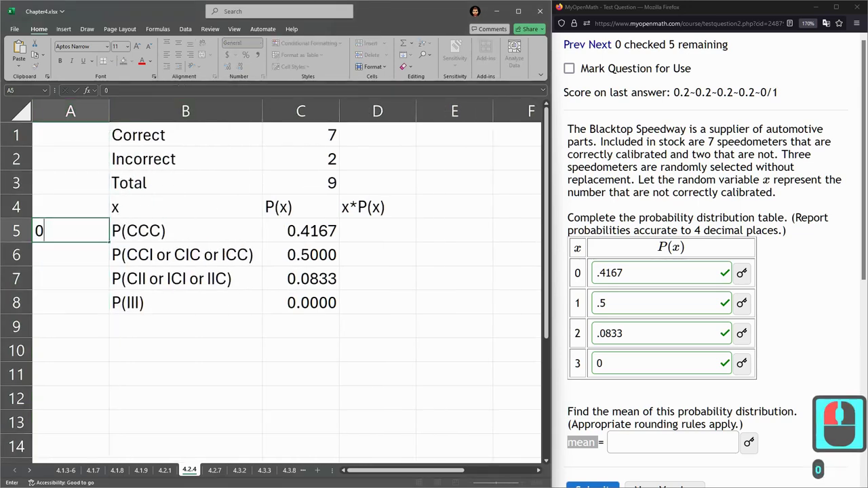
{"action": "key", "text": "Return"}
{"action": "type", "text": "1"}
{"action": "key", "text": "Return"}
{"action": "type", "text": "2"}
{"action": "key", "text": "Return"}
{"action": "type", "text": "3"}
{"action": "key", "text": "Return"}
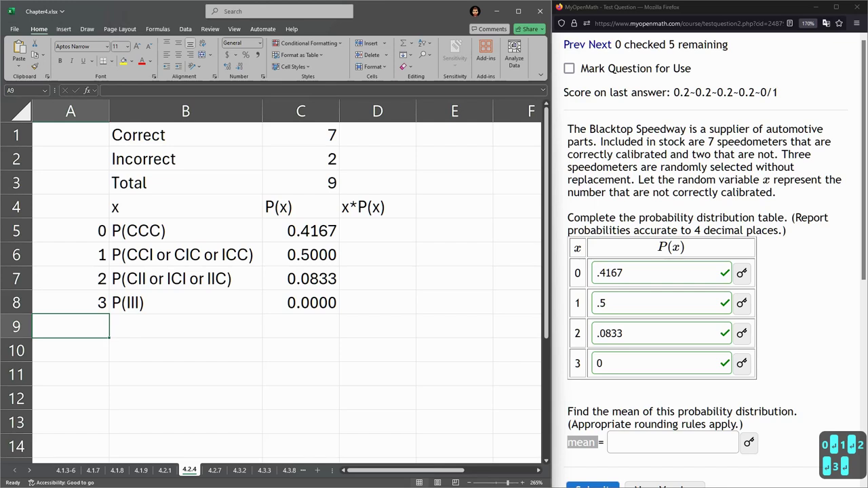
- Enter =A5*C5 in D5 and fill it down to D8 for each x·P(x)
{"action": "left_click", "coordinate": [563, 304]}
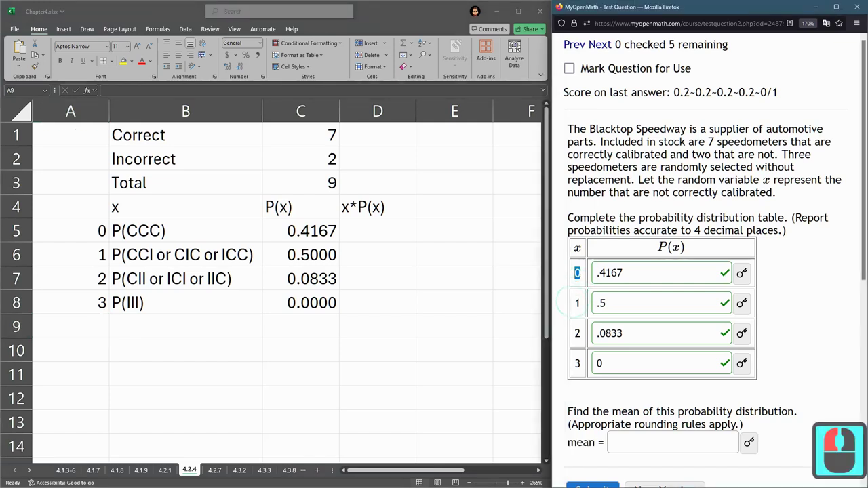
{"action": "double_click", "coordinate": [578, 304]}
{"action": "double_click", "coordinate": [577, 334]}
{"action": "double_click", "coordinate": [577, 364]}
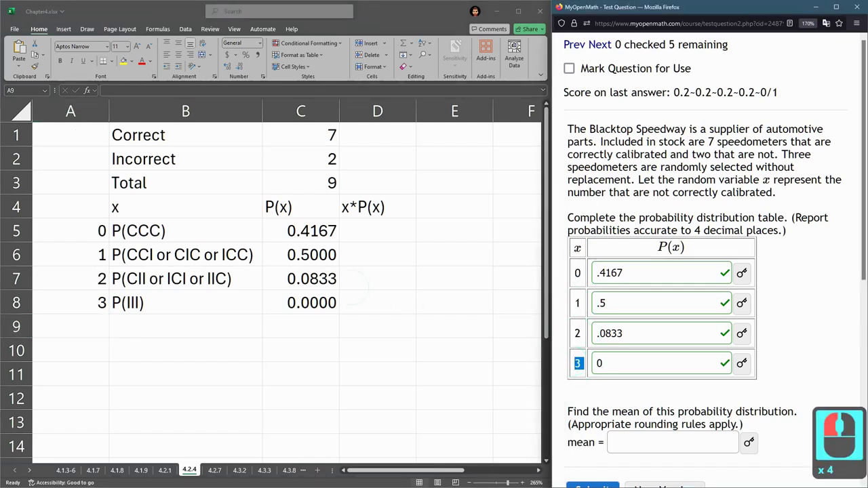
{"action": "left_click", "coordinate": [375, 229]}
{"action": "left_click", "coordinate": [375, 230]}
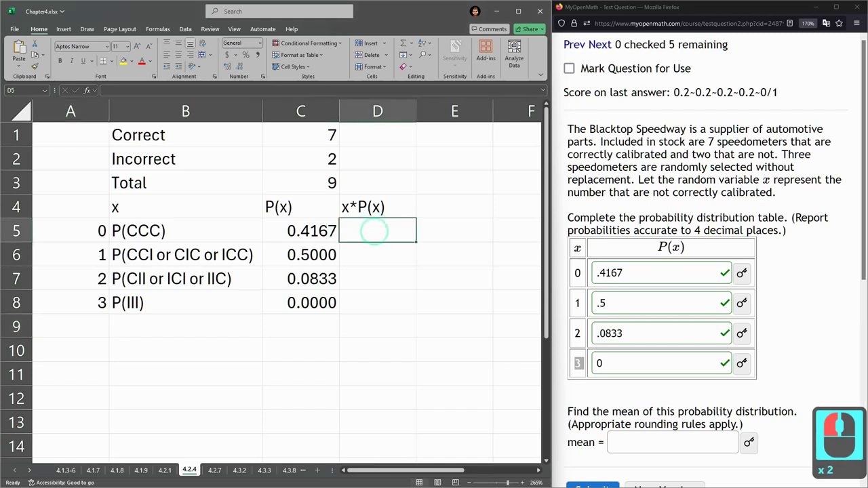
{"action": "type", "text": "="}
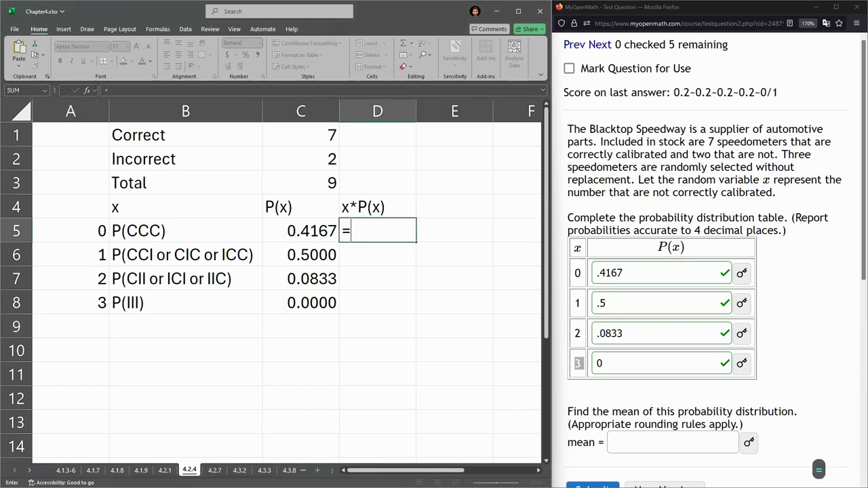
{"action": "left_click", "coordinate": [78, 228]}
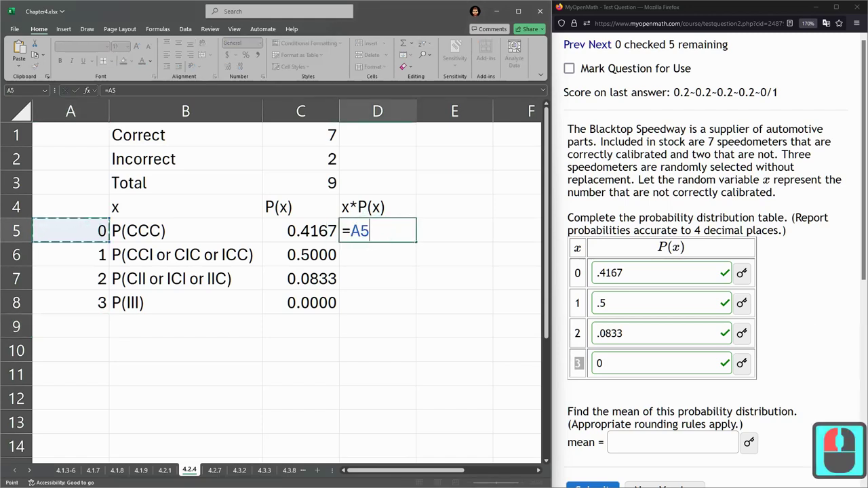
{"action": "type", "text": "*"}
{"action": "left_click", "coordinate": [301, 231]}
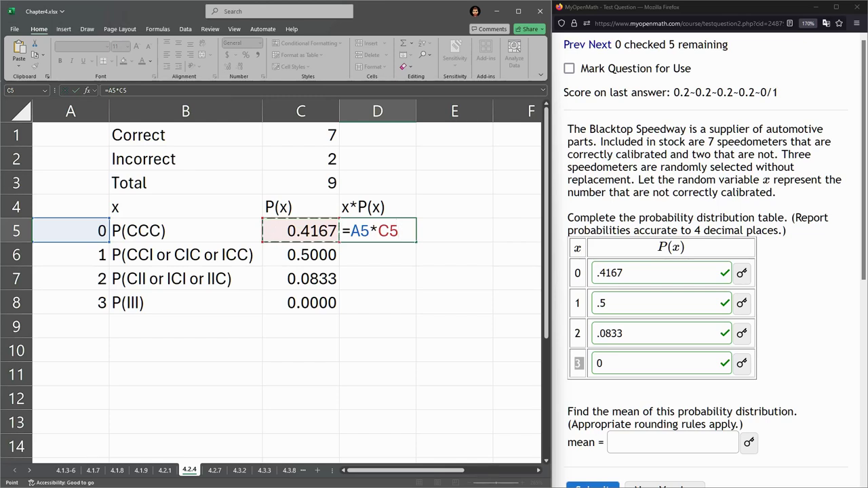
{"action": "key", "text": "Return"}
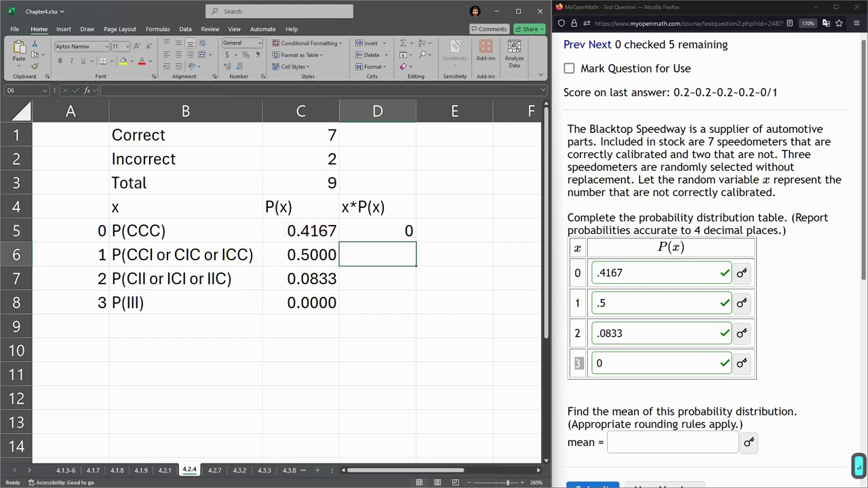
{"action": "left_click", "coordinate": [380, 231]}
{"action": "left_click_drag", "start_coordinate": [416, 242], "coordinate": [416, 308]}
- Enter =SUM(D5:D8) in D10, giving the mean 0.66667
{"action": "left_click", "coordinate": [383, 345]}
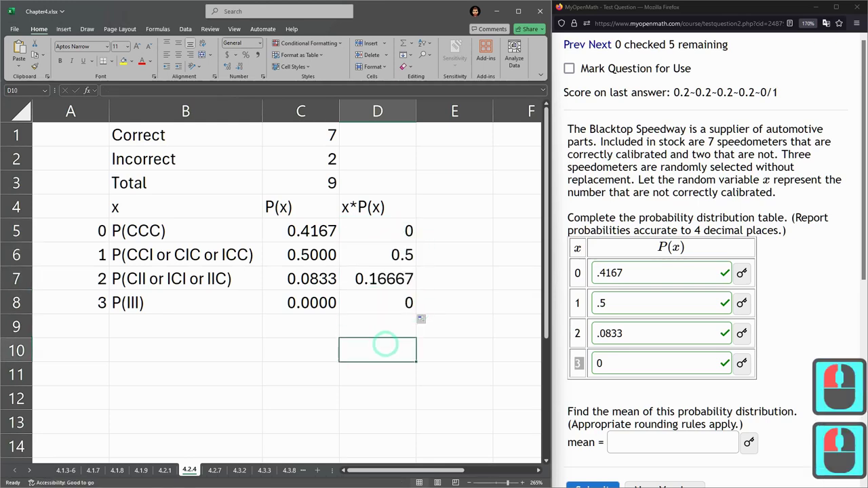
{"action": "type", "text": "=sum("}
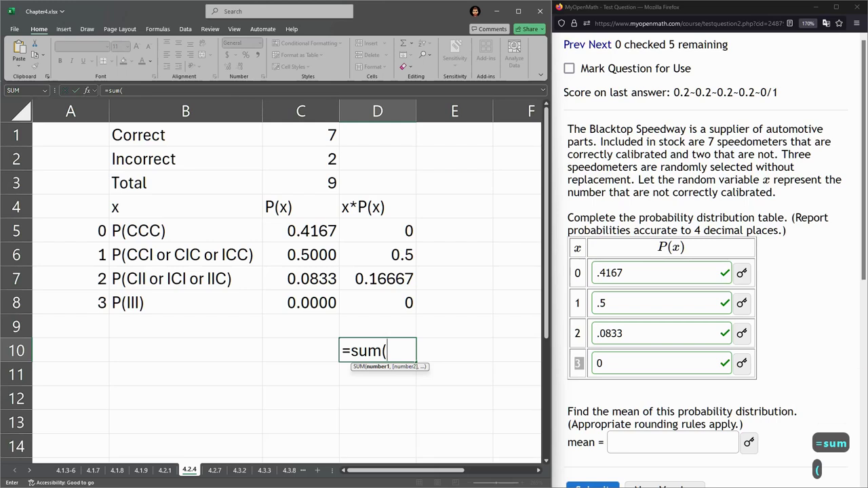
{"action": "left_click_drag", "start_coordinate": [387, 230], "coordinate": [387, 302]}
{"action": "key", "text": "Return"}
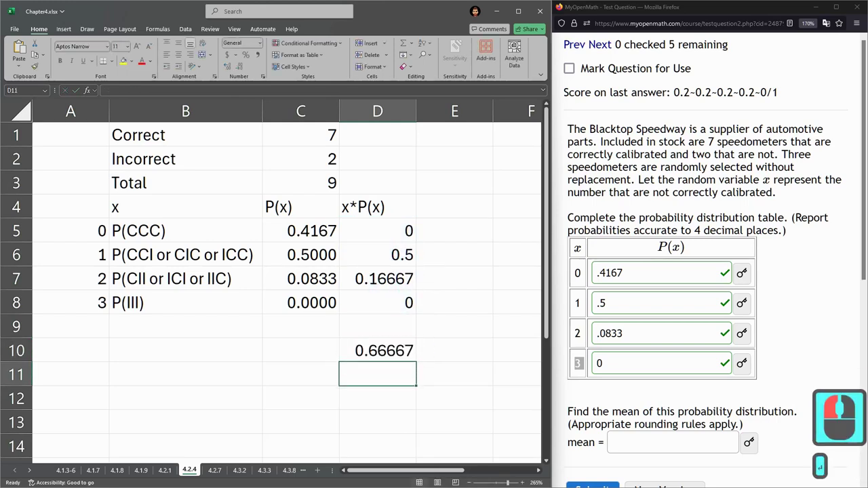
{"action": "left_click", "coordinate": [641, 442]}
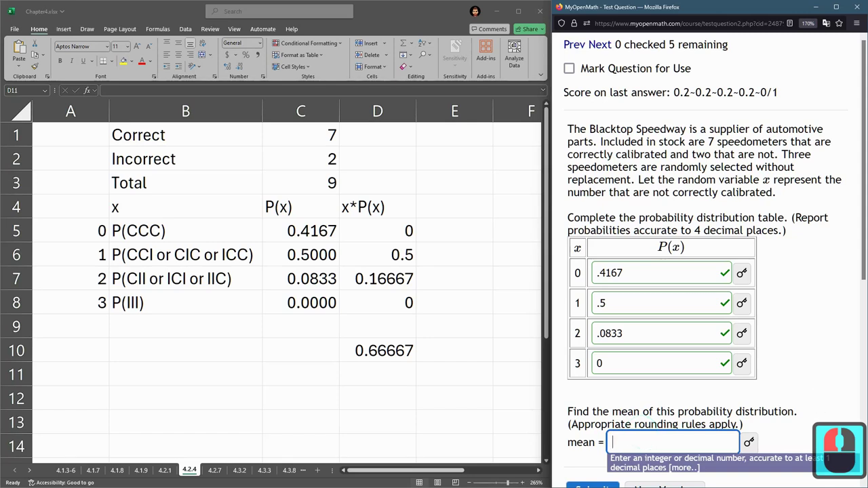
{"action": "left_click", "coordinate": [399, 346]}
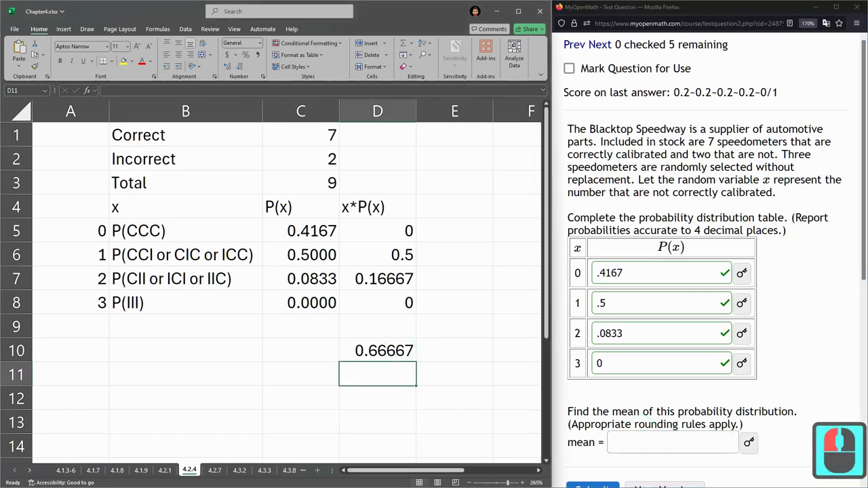
{"action": "key", "text": "Up"}
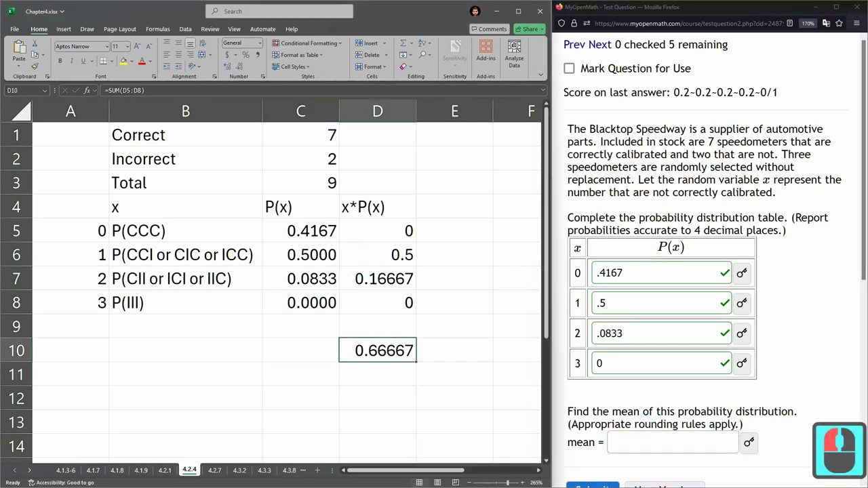
- Round the total in D10 to four decimal places, showing 0.6667
{"action": "left_click", "coordinate": [227, 65]}
{"action": "left_click", "coordinate": [238, 66]}
{"action": "left_click", "coordinate": [239, 65]}
- Enter .6667 as the mean in the MyOpenMath answer field
{"action": "left_click", "coordinate": [633, 442]}
{"action": "type", "text": ".6667"}
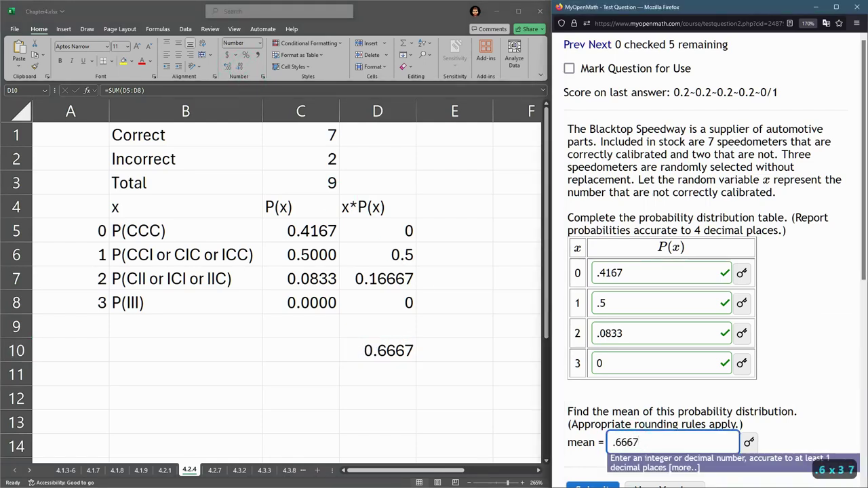
{"action": "left_click", "coordinate": [768, 371]}
{"action": "scroll", "coordinate": [767, 371], "scroll_direction": "down", "scroll_amount": 2}
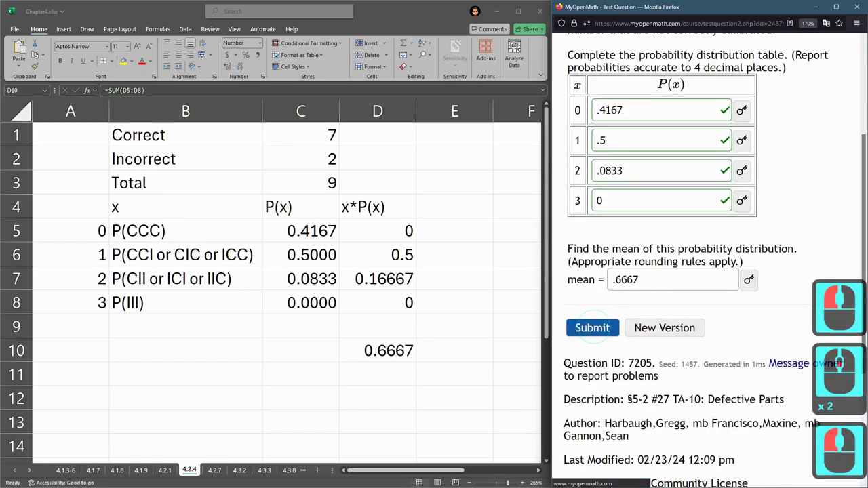
{"action": "scroll", "coordinate": [767, 371], "scroll_direction": "up", "scroll_amount": 2}
{"action": "scroll", "coordinate": [767, 371], "scroll_direction": "down", "scroll_amount": 1}
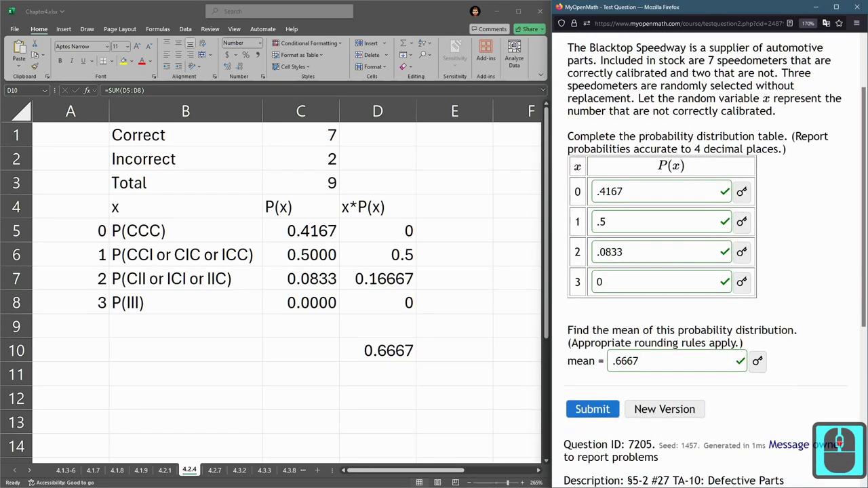
- Correct the mean answer to .66667 and submit it for grading
{"action": "left_click", "coordinate": [698, 361]}
{"action": "key", "text": "Left"}
{"action": "type", "text": "6"}
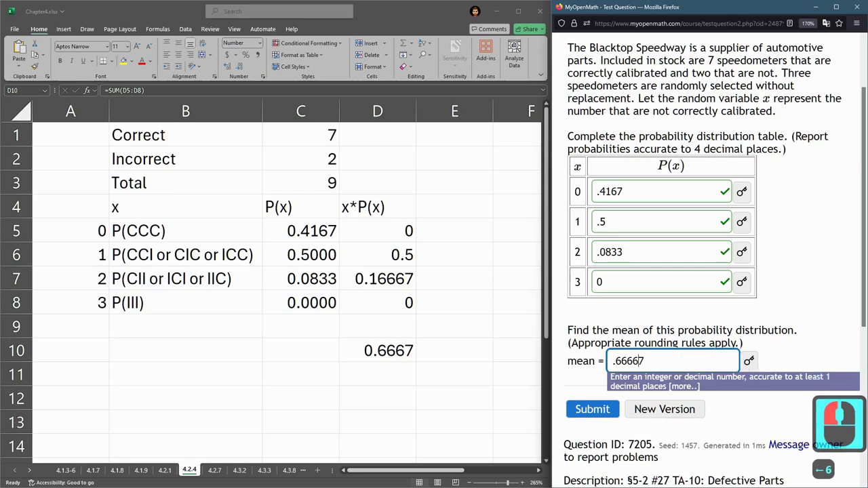
{"action": "left_click", "coordinate": [592, 409]}
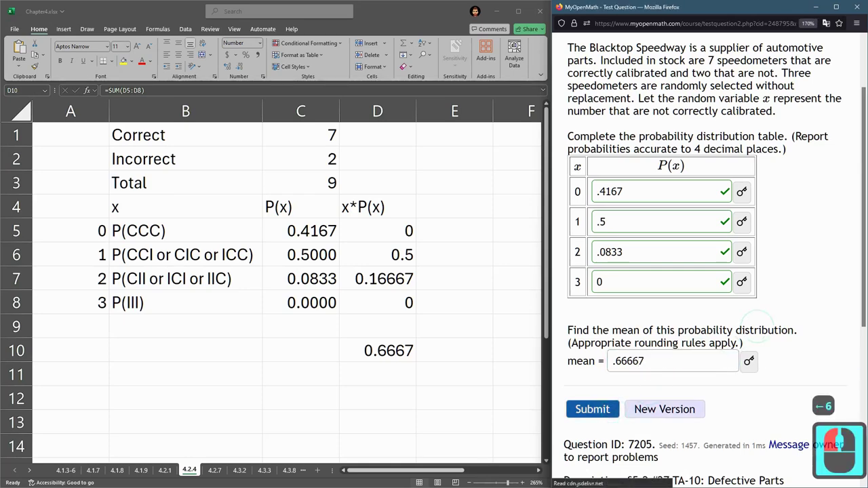
{"action": "scroll", "coordinate": [713, 265], "scroll_direction": "down", "scroll_amount": 1}
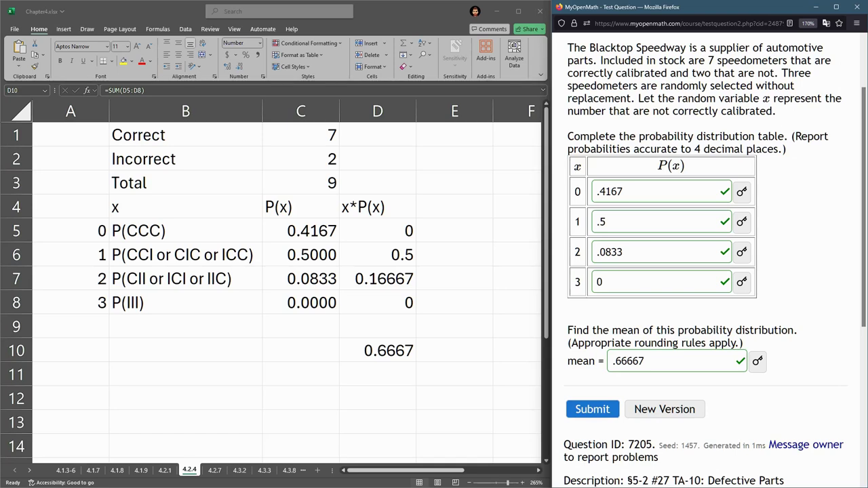
- Highlight the x values 0 through 3 and the mean question text on the graded page
{"action": "left_click_drag", "start_coordinate": [573, 191], "coordinate": [580, 284]}
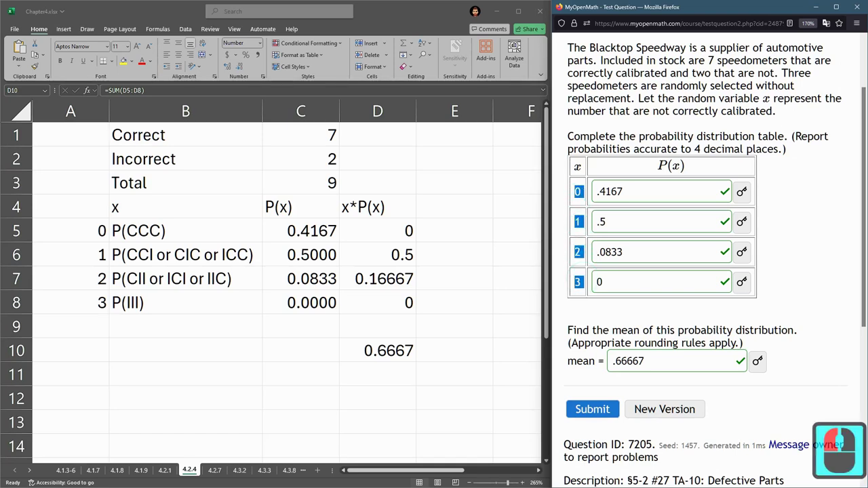
{"action": "left_click_drag", "start_coordinate": [568, 331], "coordinate": [677, 331]}
{"action": "key", "text": "super"}
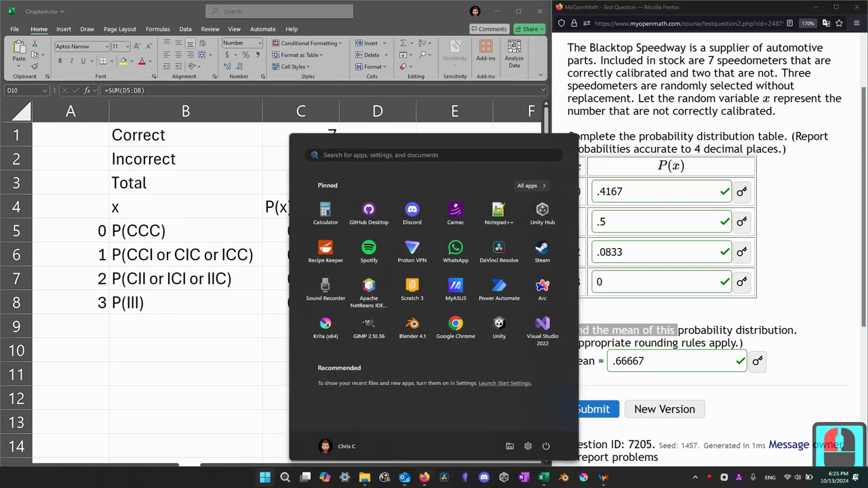